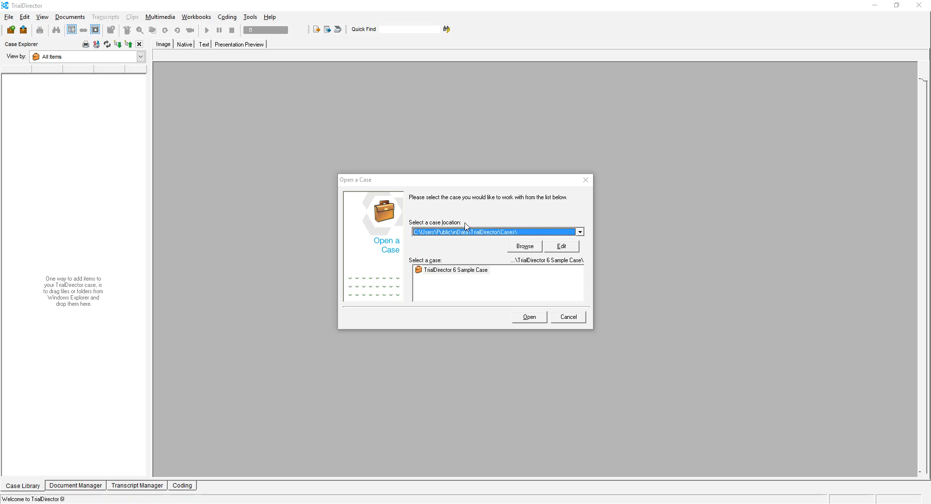
# Open the TrialDirector 6 Sample Case from the case location C:\Users\Public\inData\TrialDirector\Cases\
pyautogui.click(502, 232)
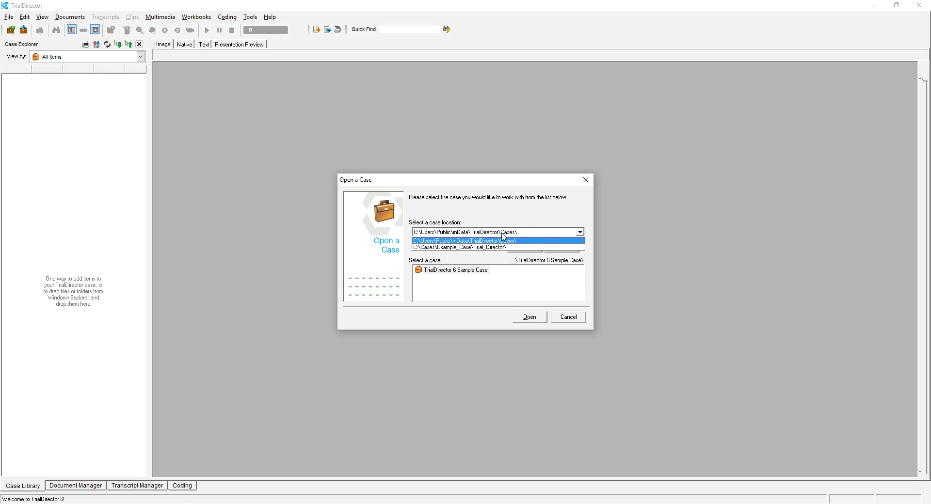
pyautogui.click(495, 248)
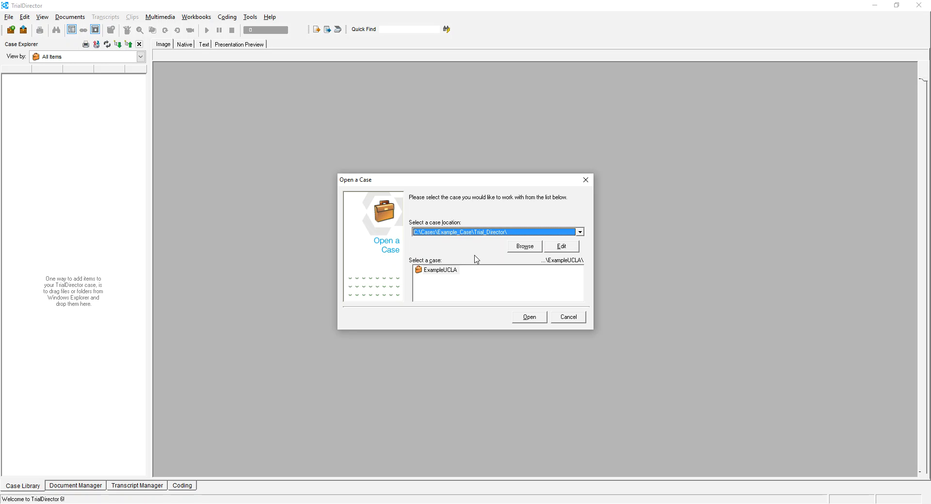
pyautogui.click(461, 236)
pyautogui.click(463, 238)
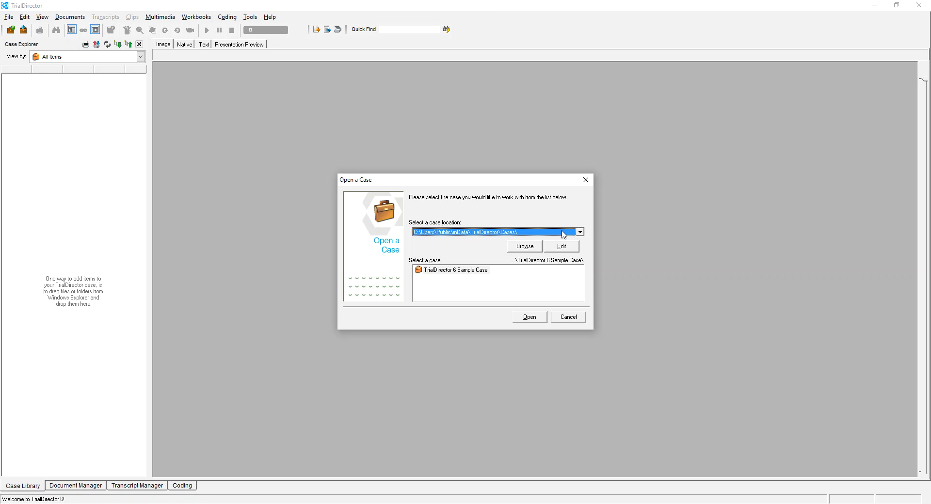
pyautogui.click(580, 233)
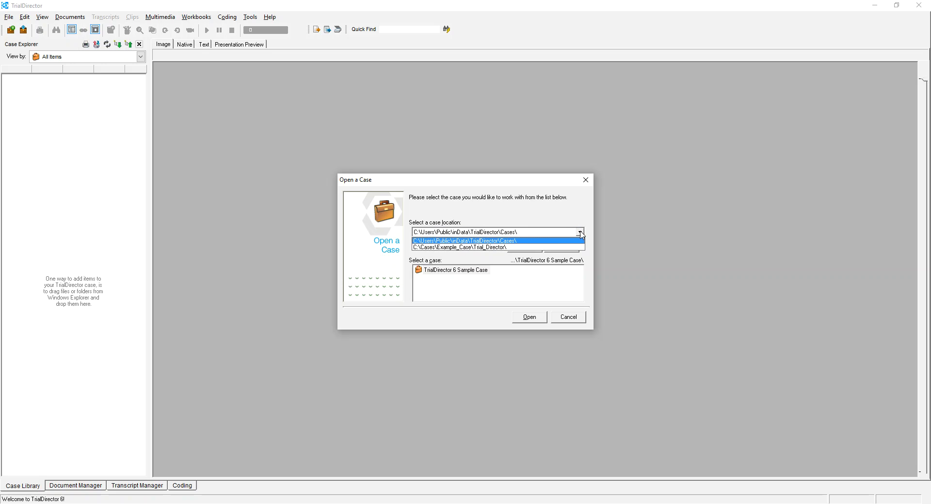
pyautogui.click(557, 240)
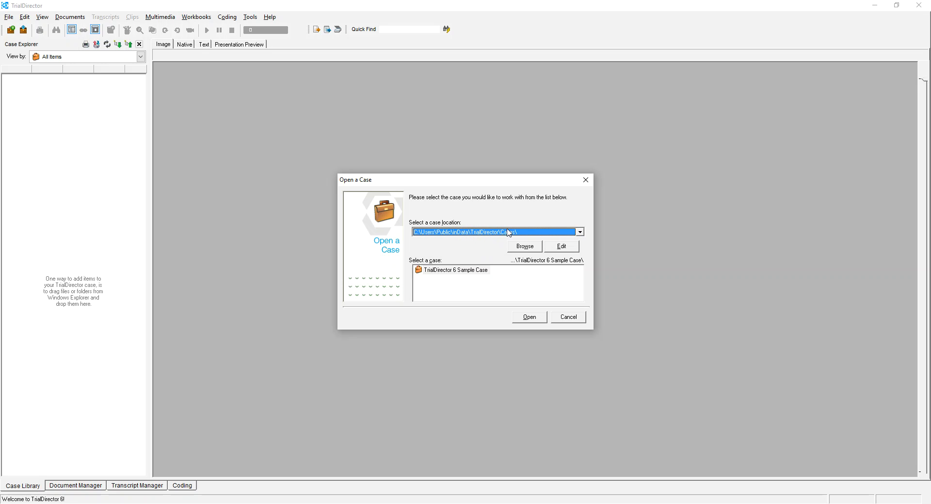
pyautogui.click(528, 318)
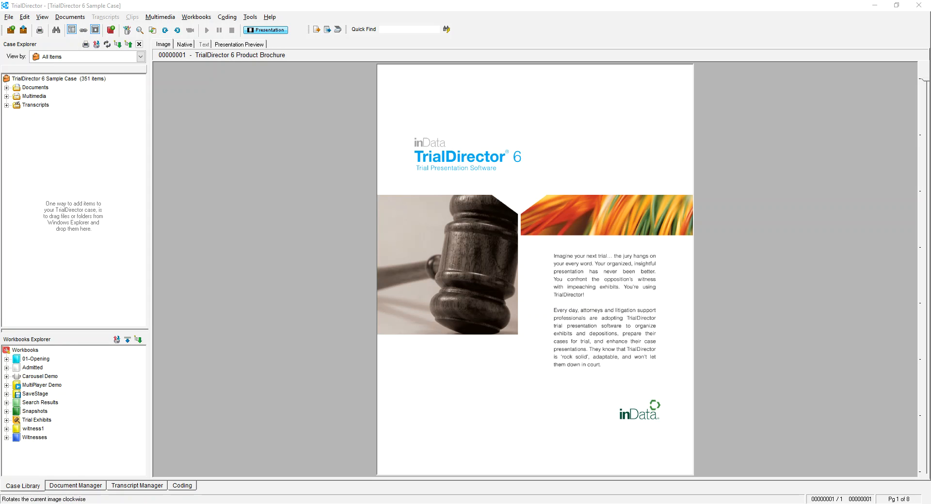
# Open the deposition's ASCII transcript in the Transcript Manager and widen the multimedia player area
pyautogui.click(25, 487)
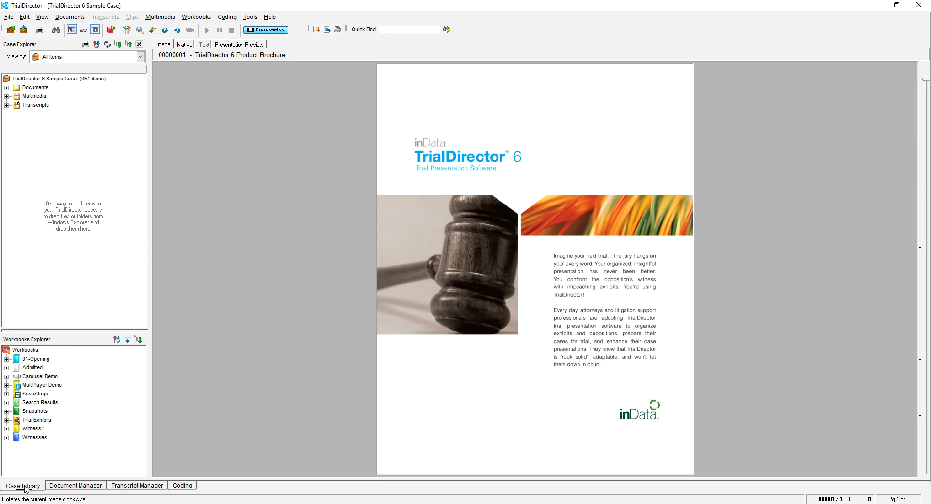
pyautogui.click(134, 487)
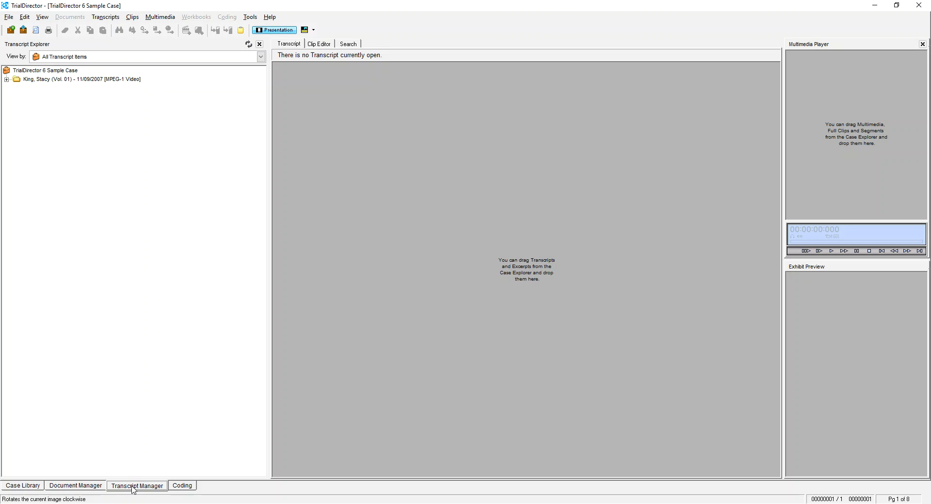
pyautogui.click(20, 486)
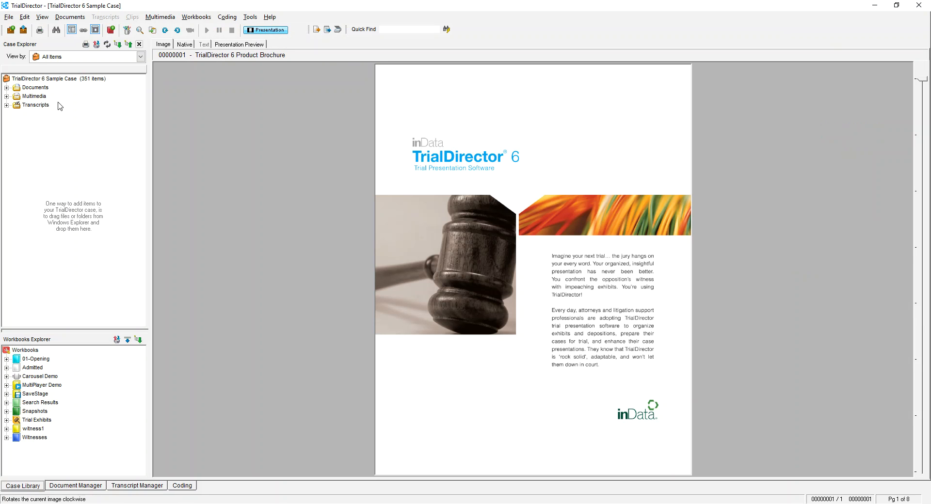
pyautogui.click(137, 486)
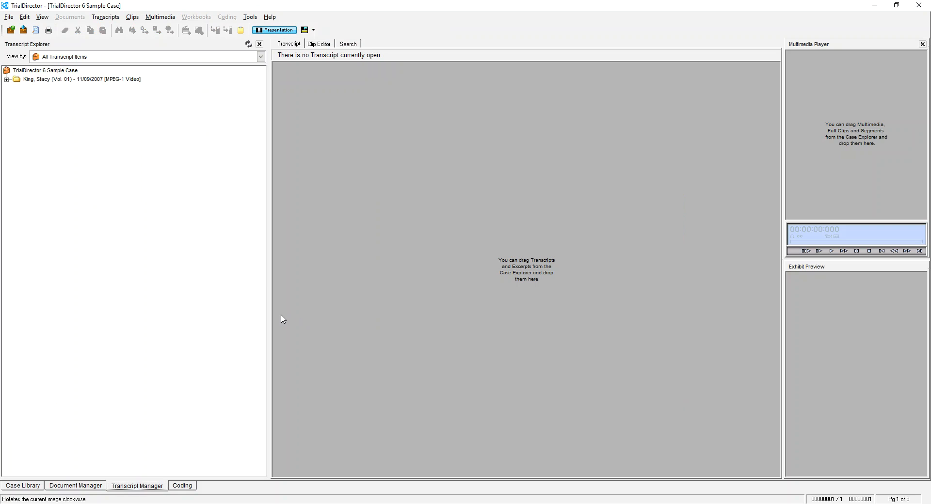
pyautogui.click(6, 79)
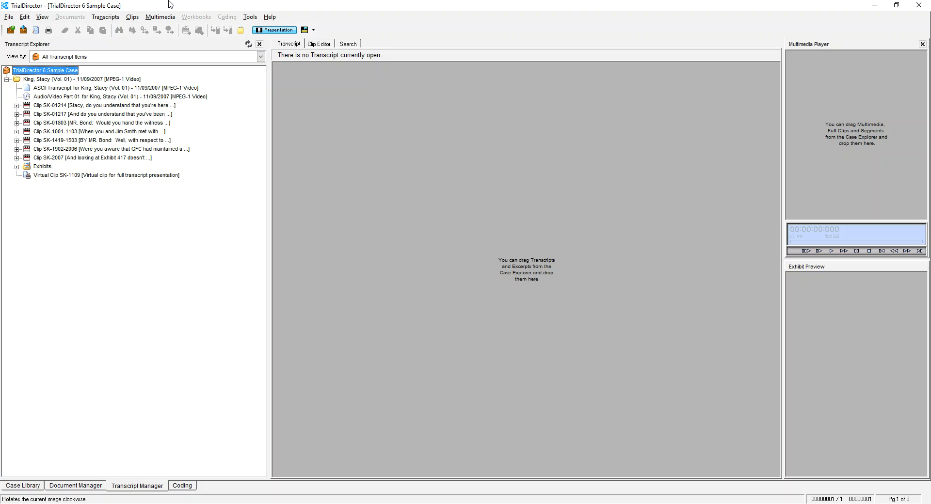
pyautogui.doubleClick(60, 89)
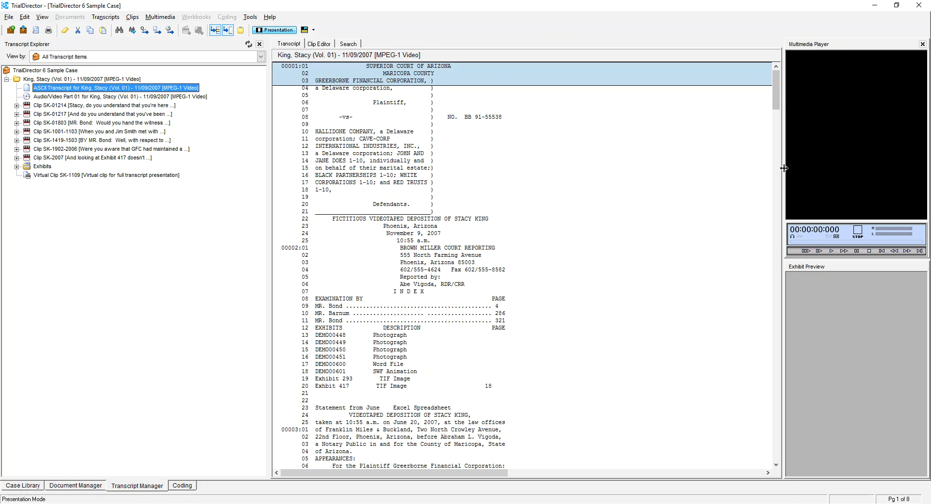
pyautogui.moveTo(782, 169); pyautogui.dragTo(731, 170)
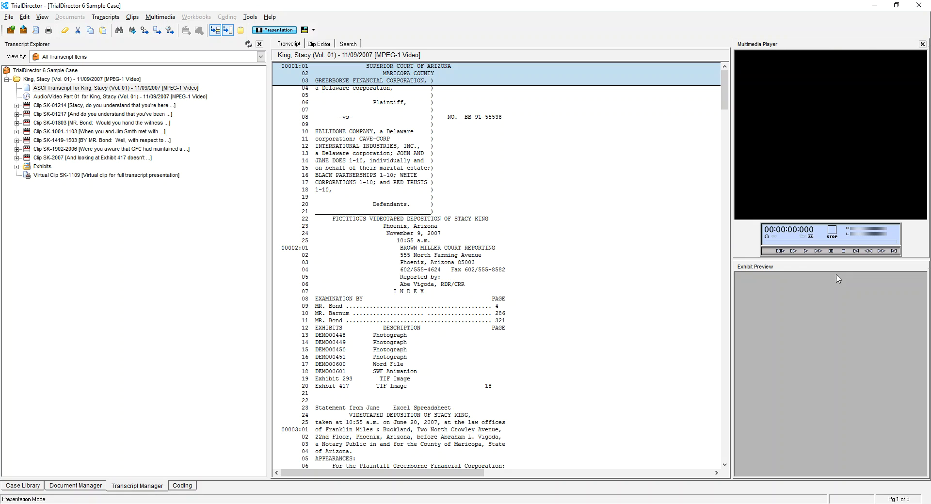
# Play the video for the transcript text from page 8 line 22 to page 9 line 9, then pause playback and clear the selection
pyautogui.moveTo(724, 112); pyautogui.dragTo(724, 235)
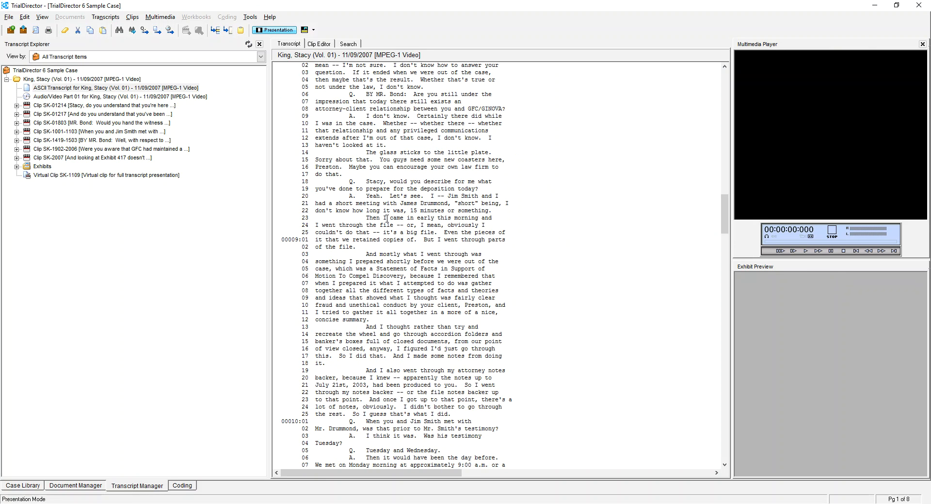
pyautogui.moveTo(383, 211); pyautogui.dragTo(414, 297)
pyautogui.rightClick(430, 262)
pyautogui.click(451, 308)
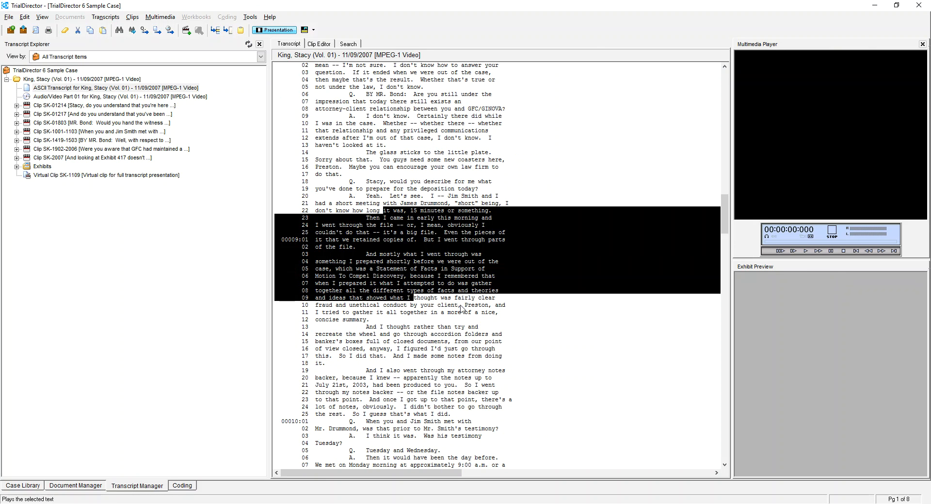
pyautogui.click(832, 251)
pyautogui.click(392, 145)
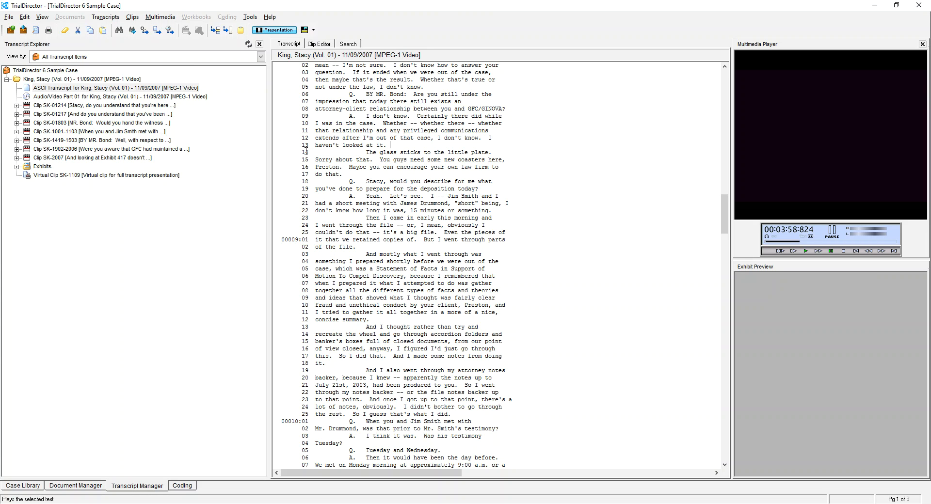
pyautogui.click(133, 17)
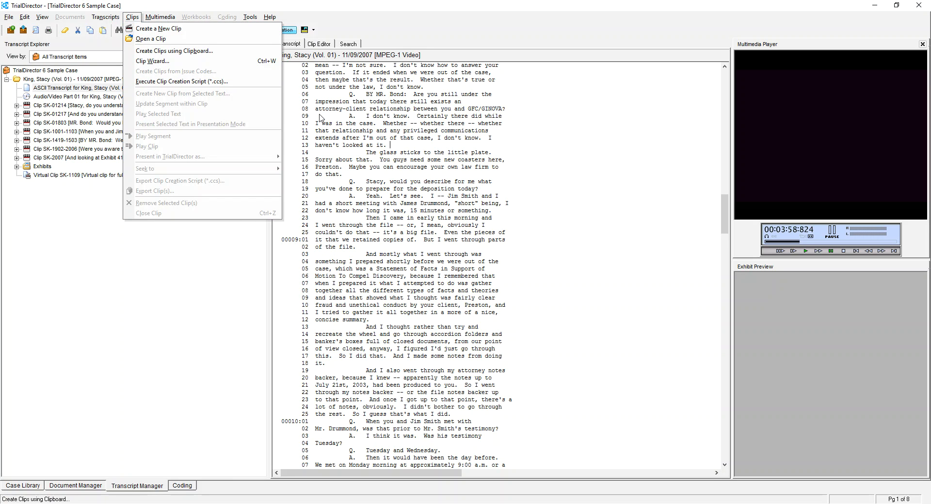
pyautogui.click(333, 191)
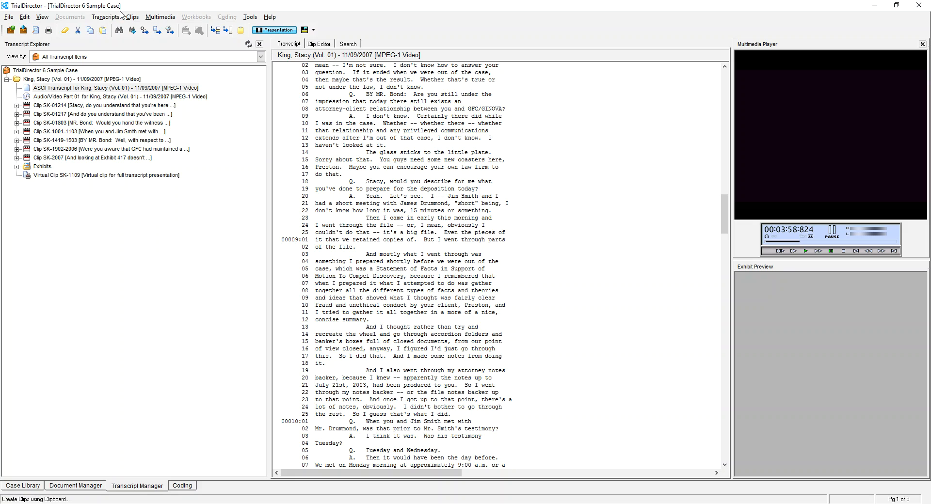
# Find page 10, line 1 in the current transcript
pyautogui.click(134, 32)
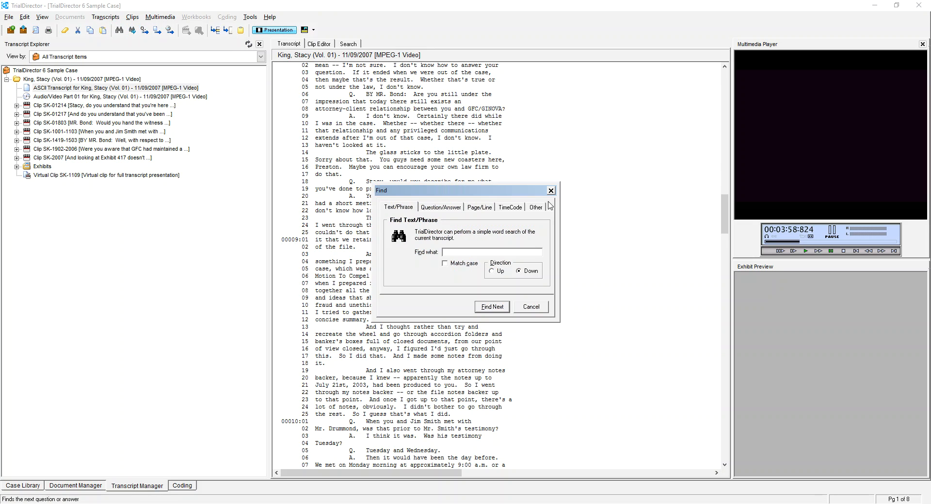
pyautogui.click(482, 207)
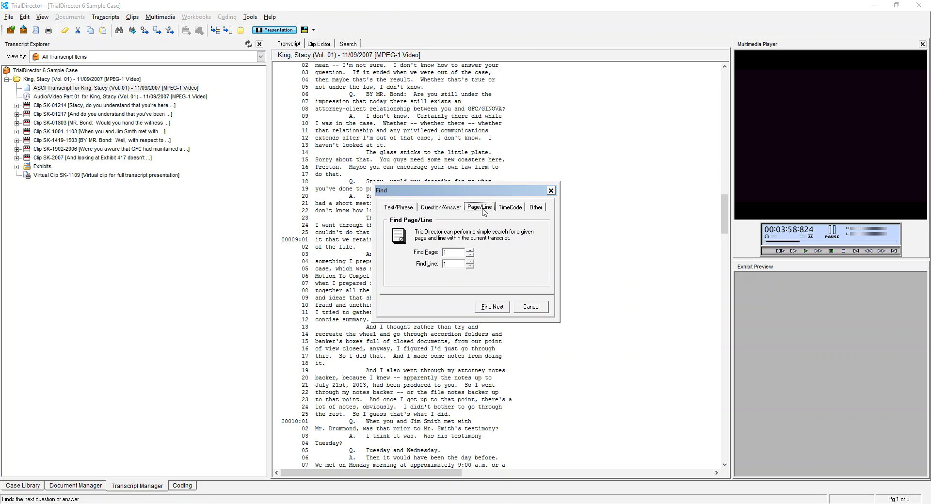
pyautogui.click(458, 252)
pyautogui.write('0')
pyautogui.click(485, 309)
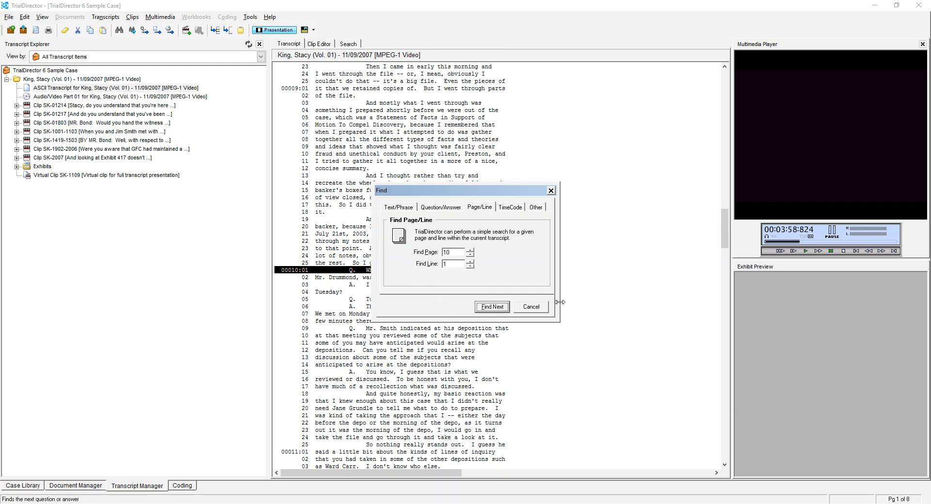
pyautogui.click(535, 306)
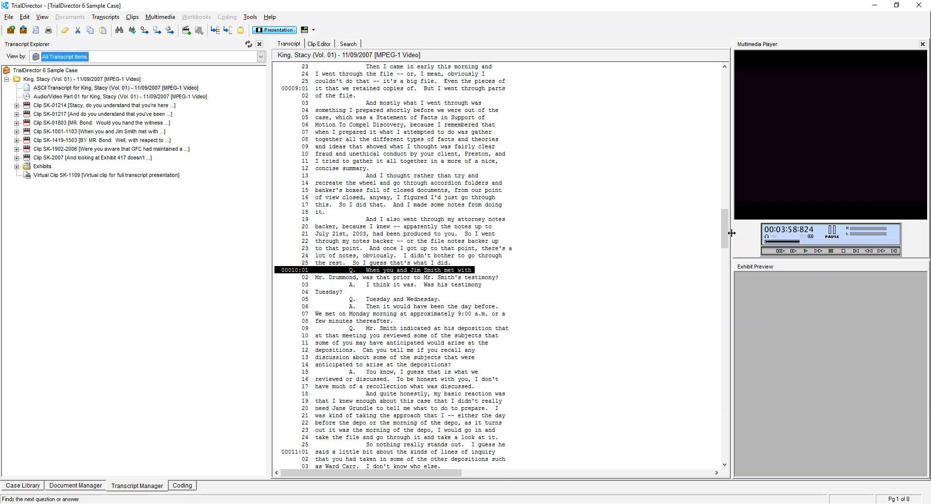
# Highlight the question on page 10 lines 1–2, its answer on lines 3–4, and the passage from page 9 line 15, clearing the selections
pyautogui.moveTo(725, 232)
pyautogui.mouseDown()
pyautogui.moveTo(737, 251)
pyautogui.moveTo(739, 238)
pyautogui.mouseUp()
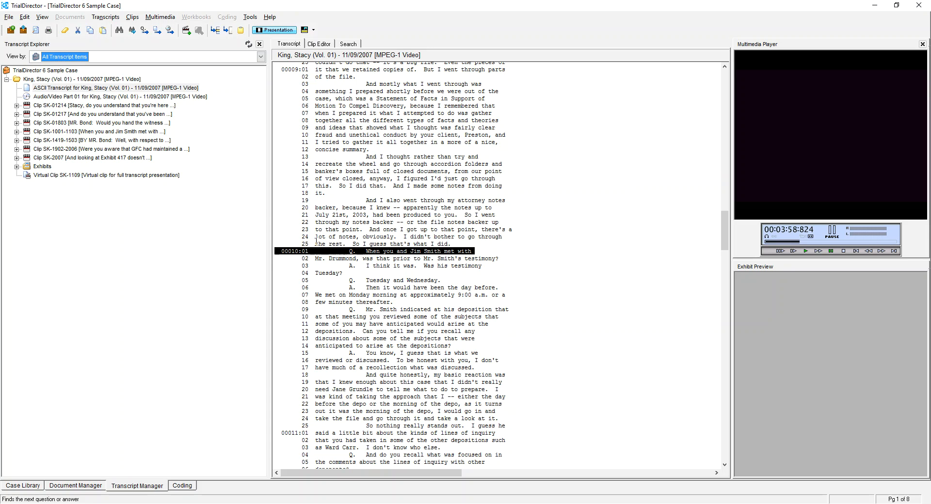
pyautogui.click(387, 247)
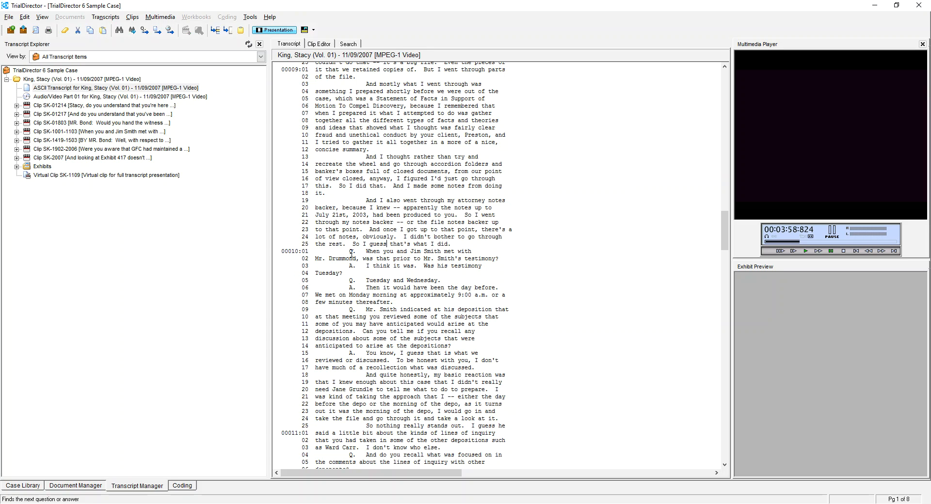
pyautogui.moveTo(349, 251); pyautogui.dragTo(391, 274)
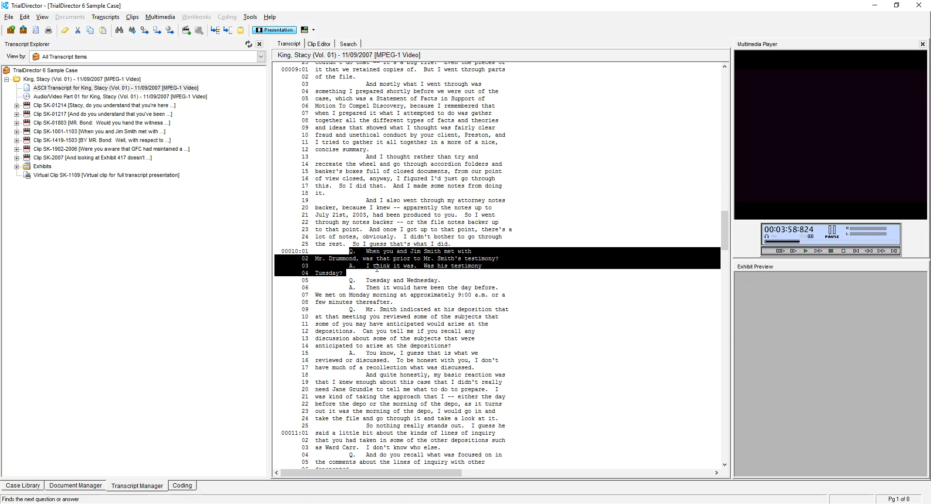
pyautogui.click(354, 252)
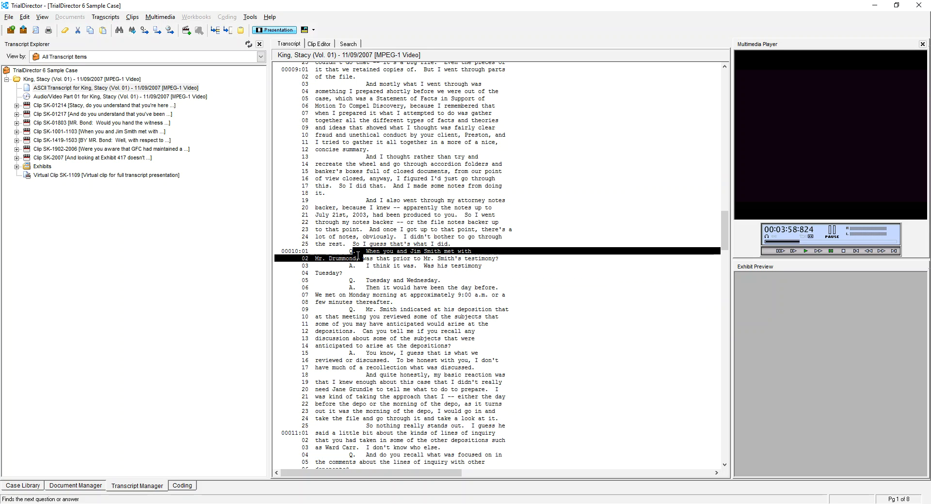
pyautogui.moveTo(354, 251); pyautogui.dragTo(508, 259)
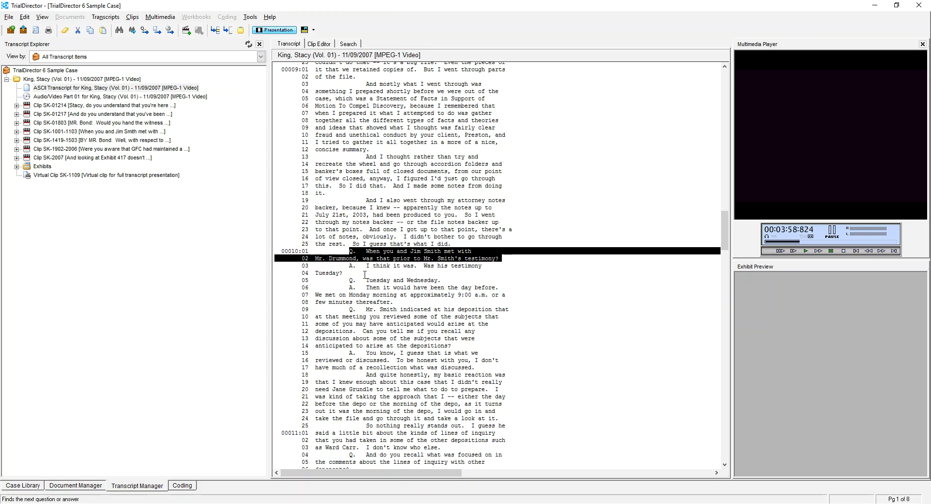
pyautogui.moveTo(350, 266)
pyautogui.mouseDown()
pyautogui.moveTo(484, 269)
pyautogui.moveTo(345, 274)
pyautogui.mouseUp()
pyautogui.click(384, 317)
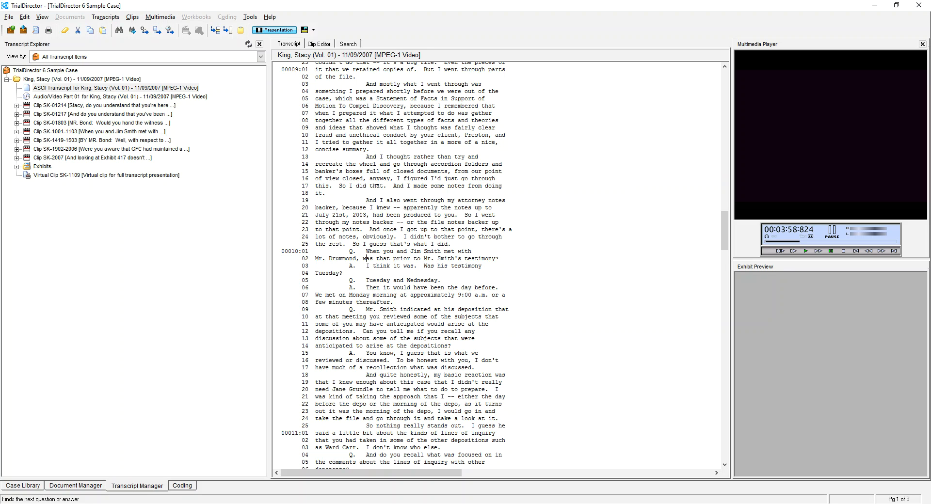
pyautogui.moveTo(414, 171); pyautogui.dragTo(431, 258)
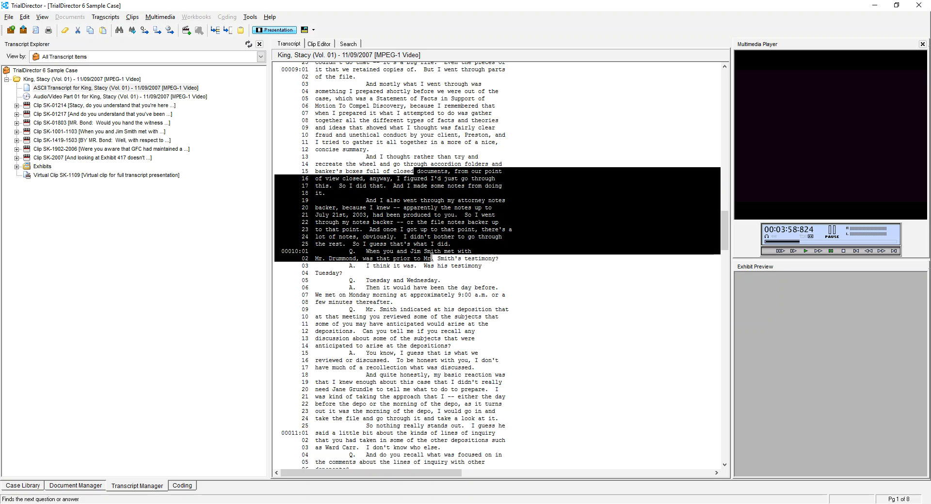
pyautogui.click(430, 258)
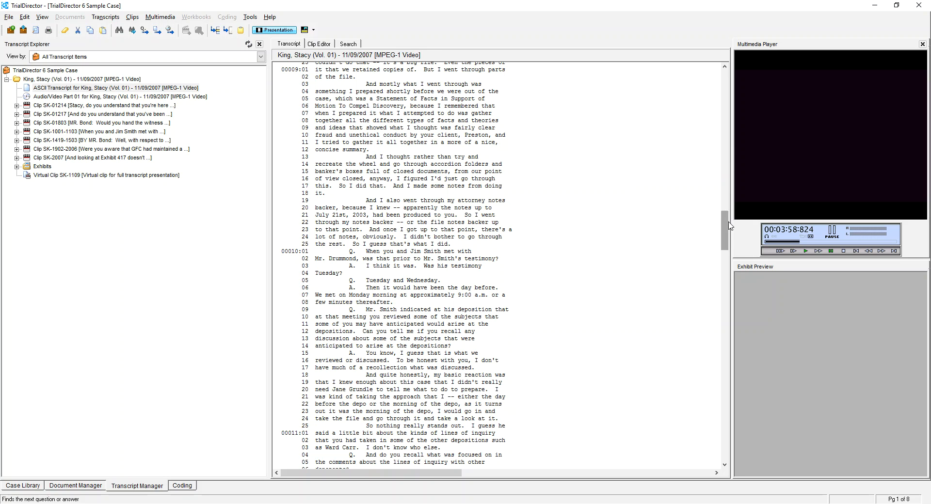
# Select the testimony from page 11 line 4 to page 12 line 5, review the commands available for it, and clear the selection
pyautogui.moveTo(727, 228); pyautogui.dragTo(727, 258)
pyautogui.moveTo(326, 144); pyautogui.dragTo(442, 336)
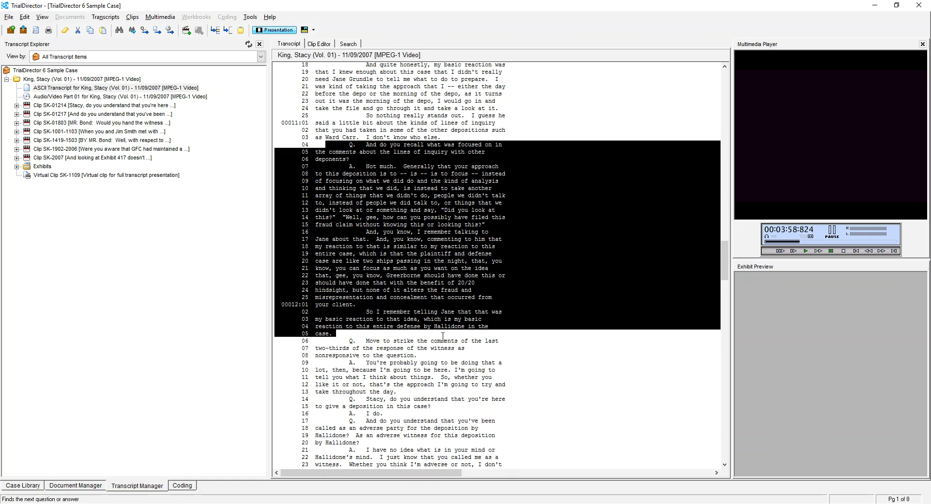
pyautogui.rightClick(419, 260)
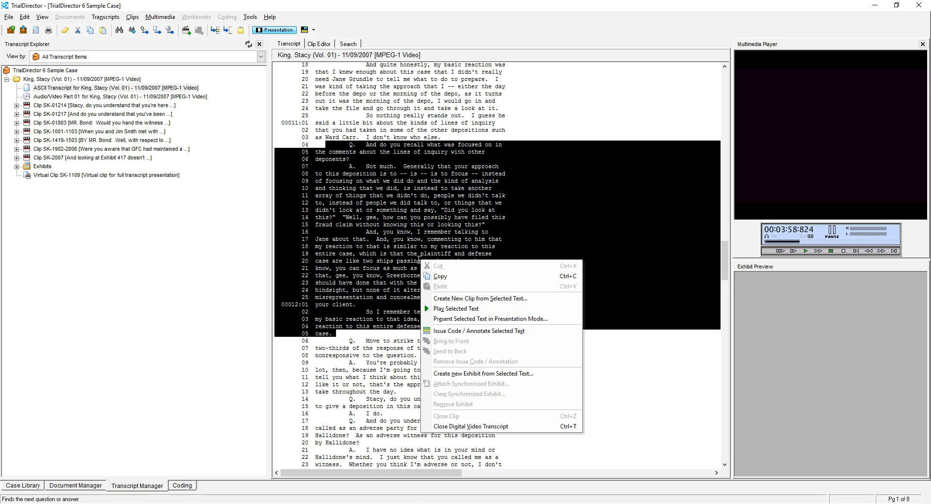
pyautogui.press('Escape')
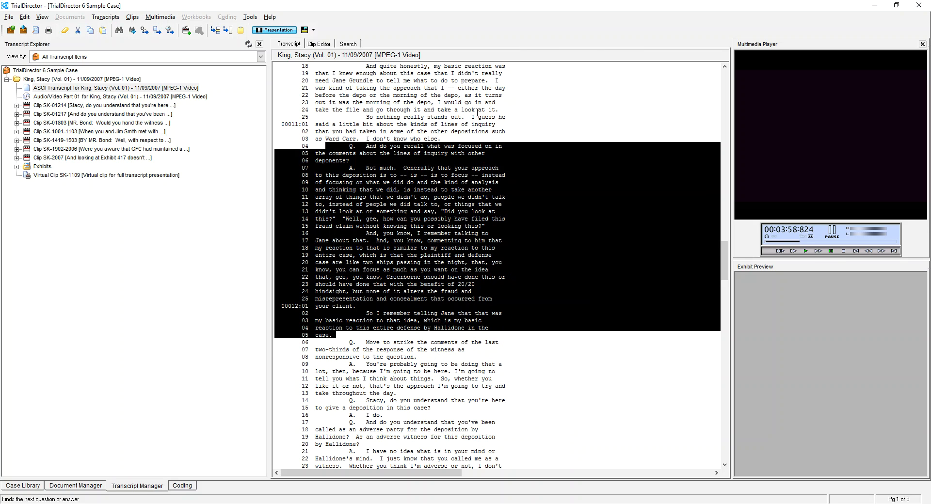
pyautogui.click(420, 201)
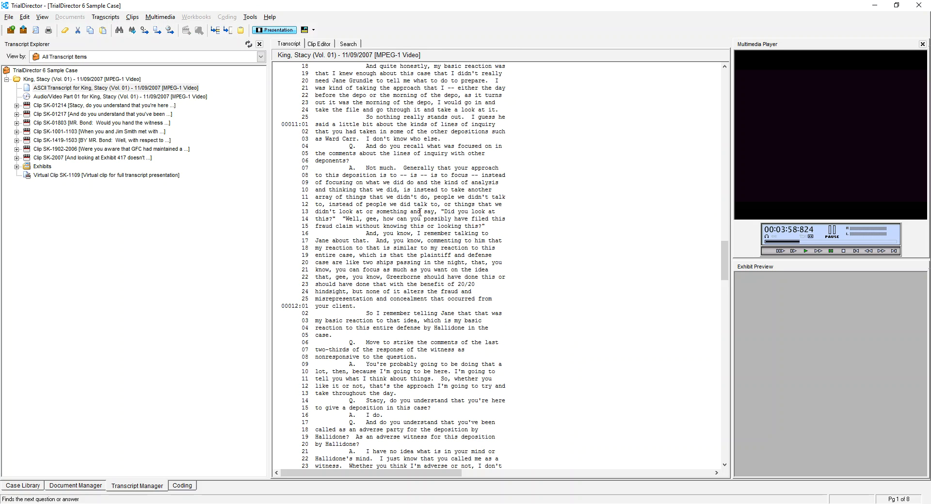
pyautogui.scroll(12, 419, 211)
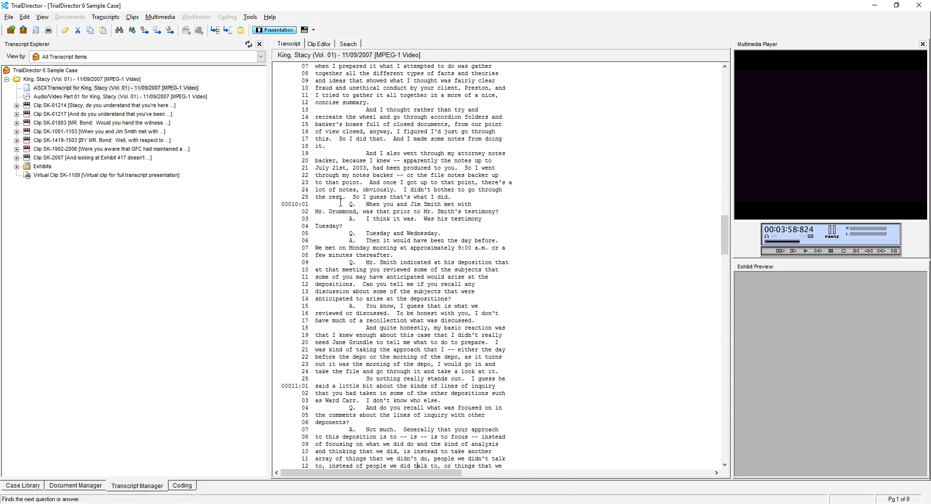
pyautogui.moveTo(341, 203); pyautogui.dragTo(465, 399)
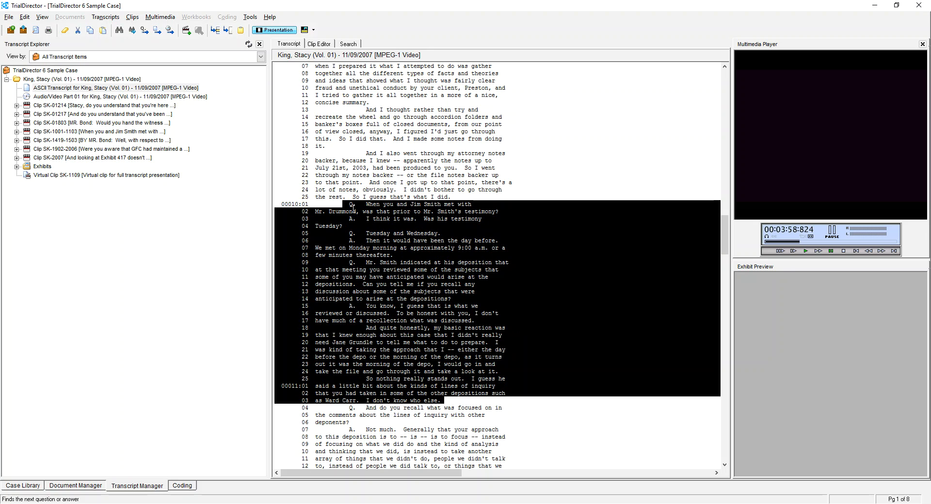
pyautogui.moveTo(460, 198); pyautogui.dragTo(346, 397)
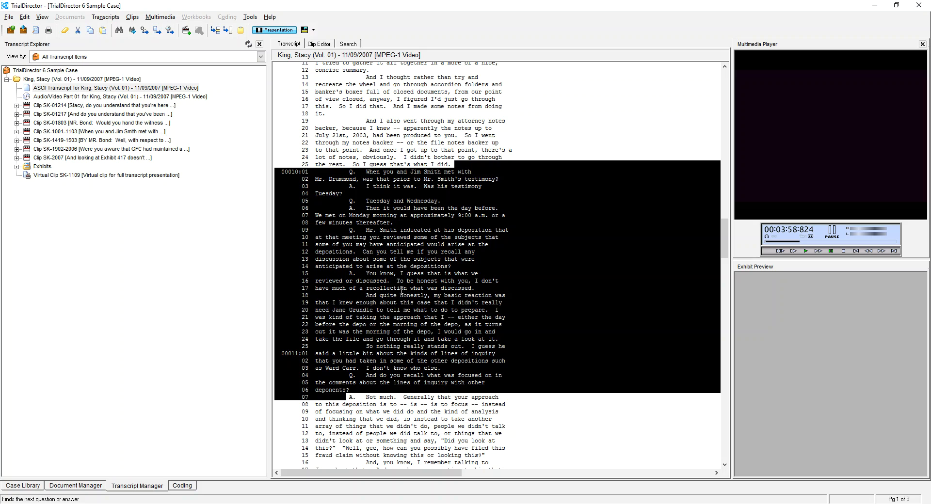
pyautogui.click(361, 180)
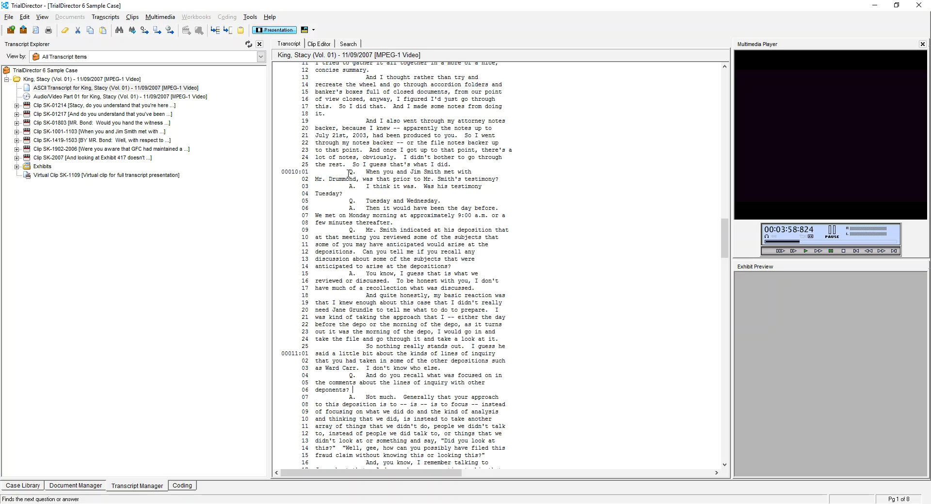
# Create a new clip from the testimony on page 10 line 1 to page 11 line 3 and load its segment for timing adjustment
pyautogui.moveTo(348, 172); pyautogui.dragTo(444, 369)
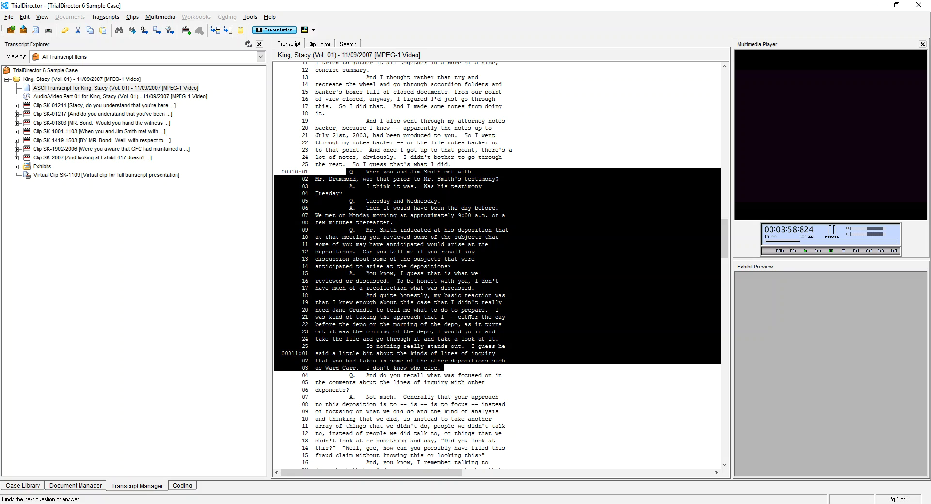
pyautogui.rightClick(390, 189)
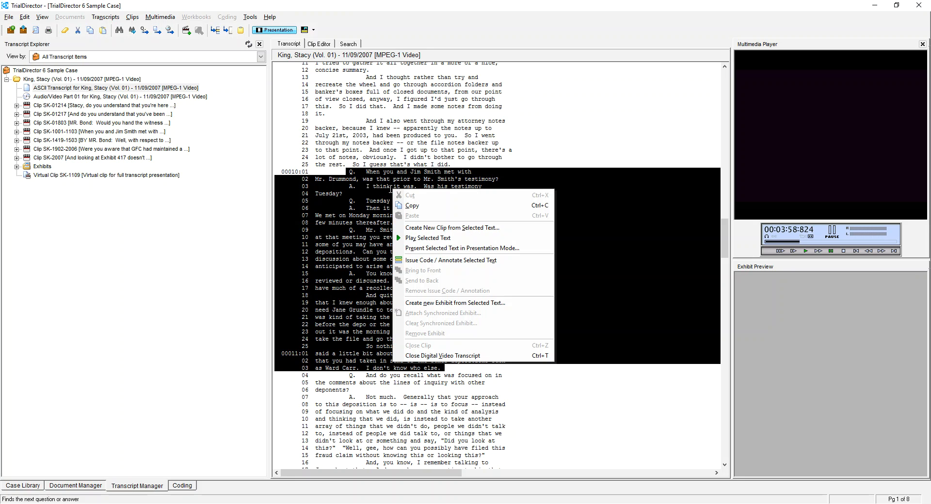
pyautogui.click(445, 228)
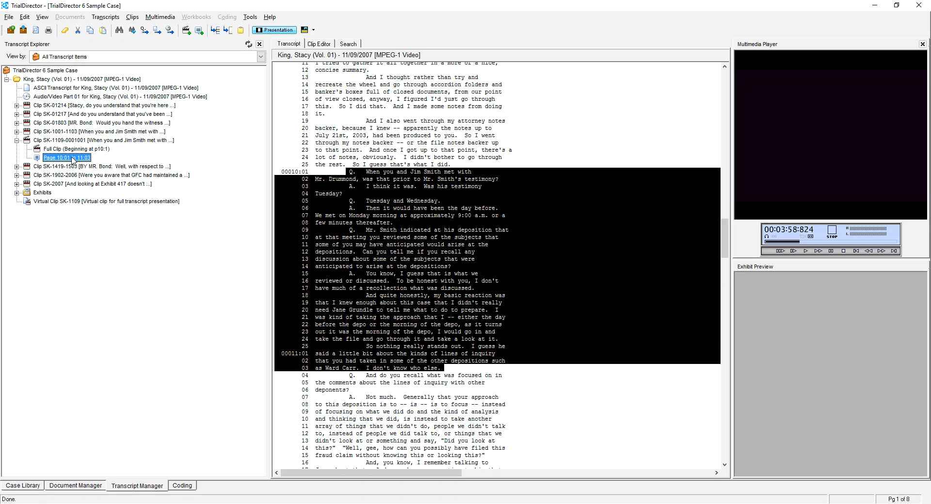
pyautogui.click(317, 44)
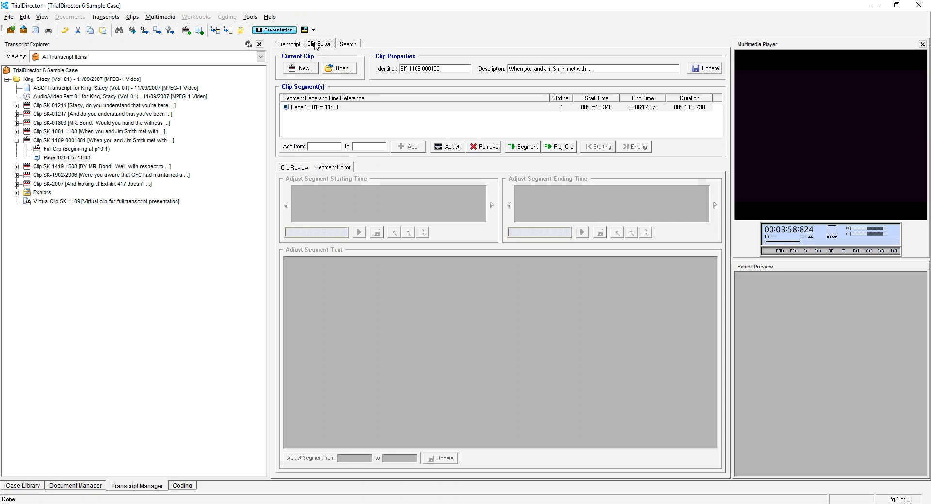
pyautogui.click(331, 107)
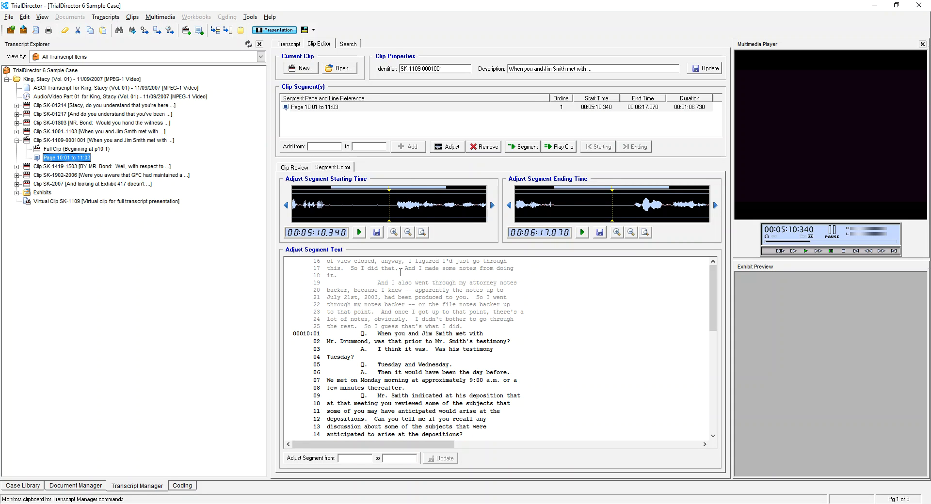
# Move the segment's starting point to 00:05:10.320 on the waveform and play it back to check the opening words
pyautogui.moveTo(439, 195)
pyautogui.mouseDown()
pyautogui.moveTo(468, 196)
pyautogui.moveTo(407, 204)
pyautogui.moveTo(418, 207)
pyautogui.mouseUp()
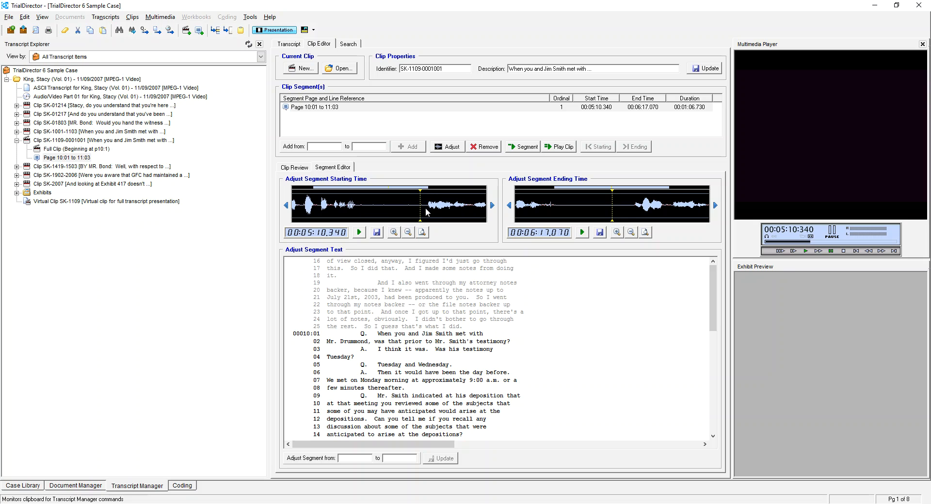
pyautogui.click(422, 216)
pyautogui.click(419, 211)
pyautogui.click(359, 232)
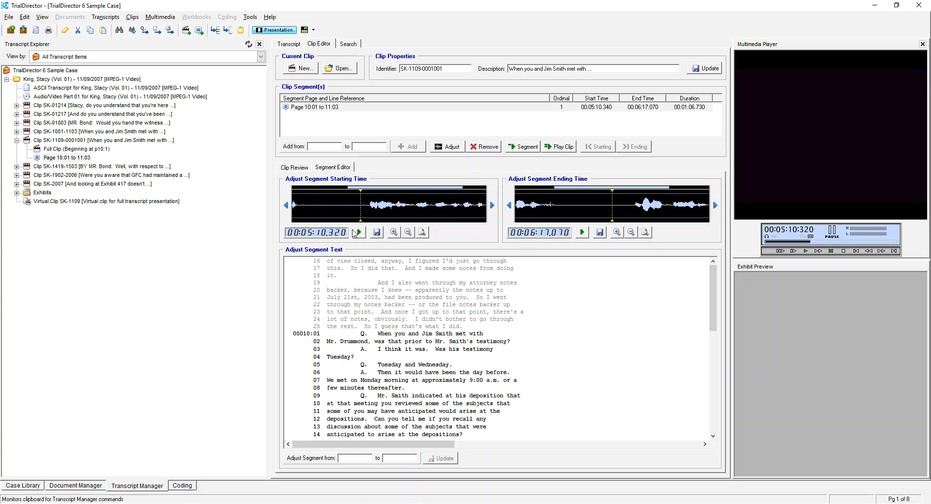
pyautogui.click(360, 232)
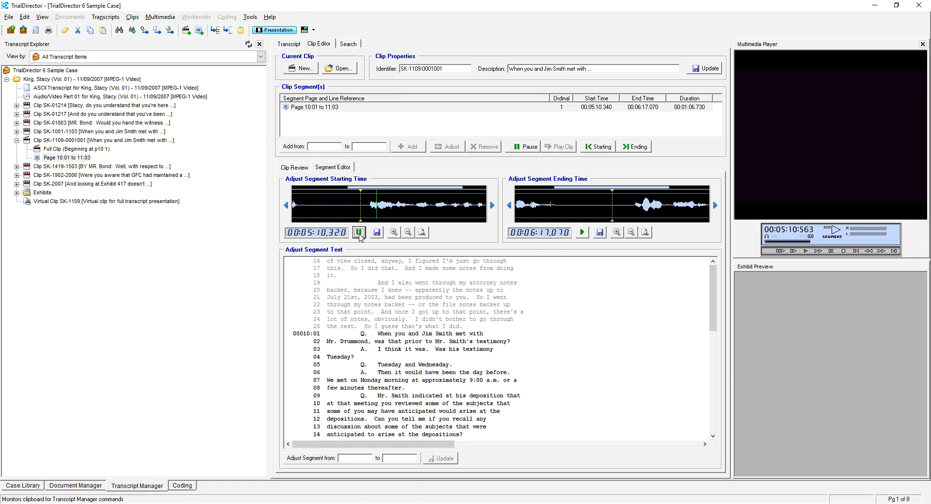
pyautogui.click(359, 232)
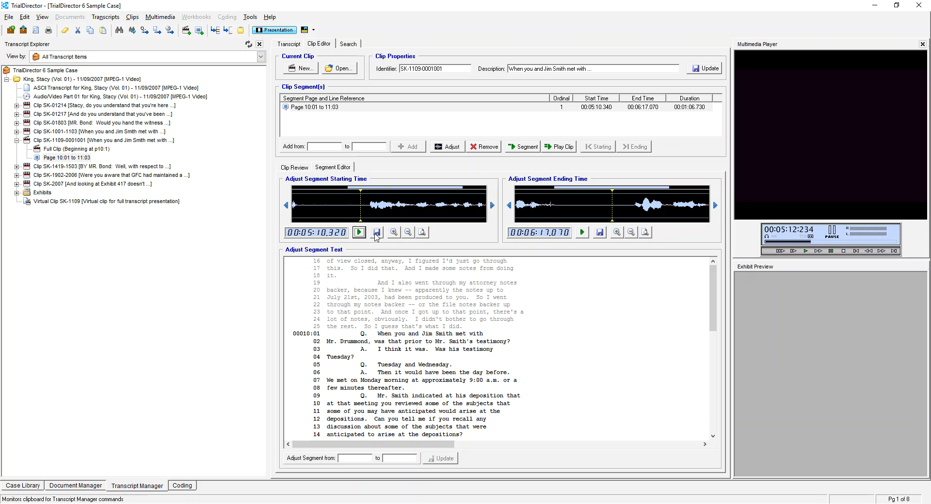
pyautogui.click(360, 233)
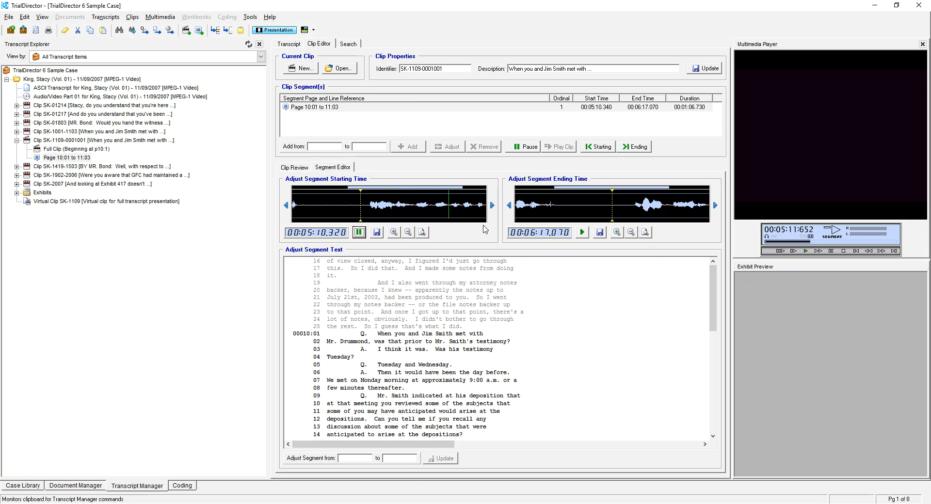
# Try slightly earlier starting points for the segment, ending at 00:05:10.308, and play back the start
pyautogui.click(364, 217)
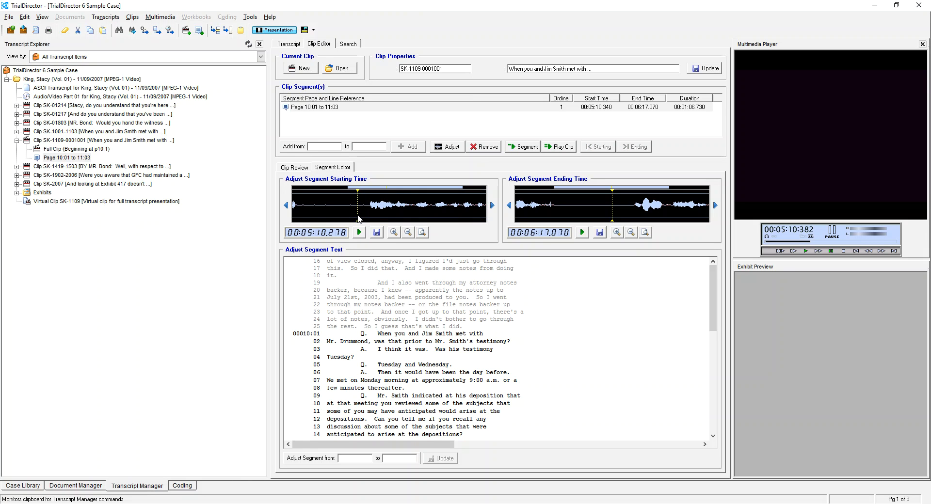
pyautogui.click(349, 217)
pyautogui.click(359, 217)
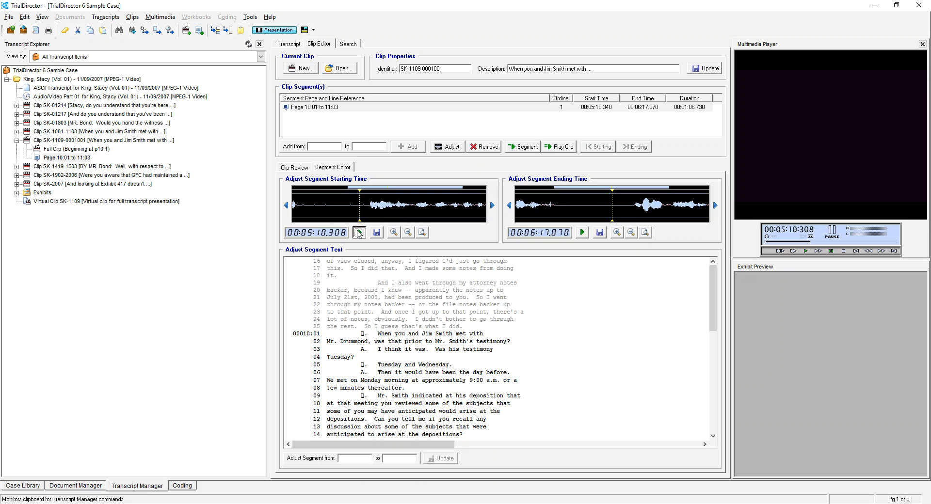
pyautogui.click(359, 232)
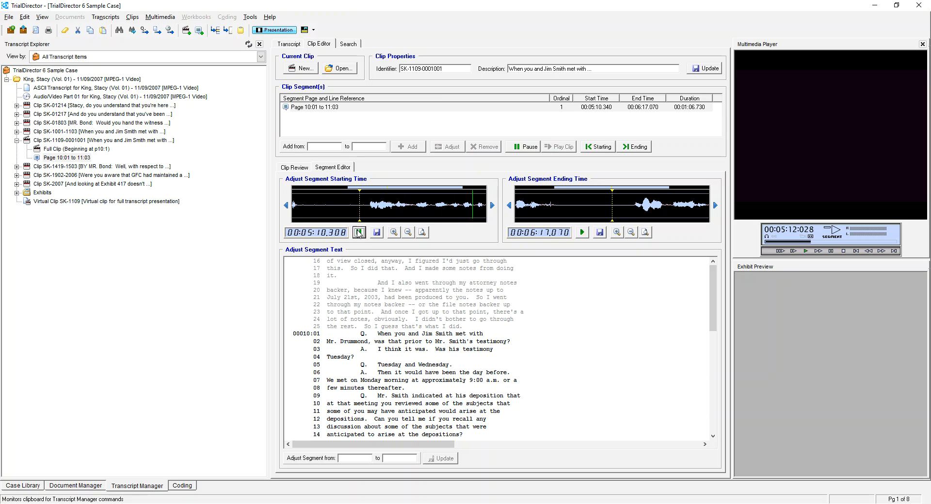
pyautogui.click(360, 232)
# Set the segment's starting time to 00:05:10.264, play it back, and save the new start
pyautogui.click(369, 216)
pyautogui.click(368, 217)
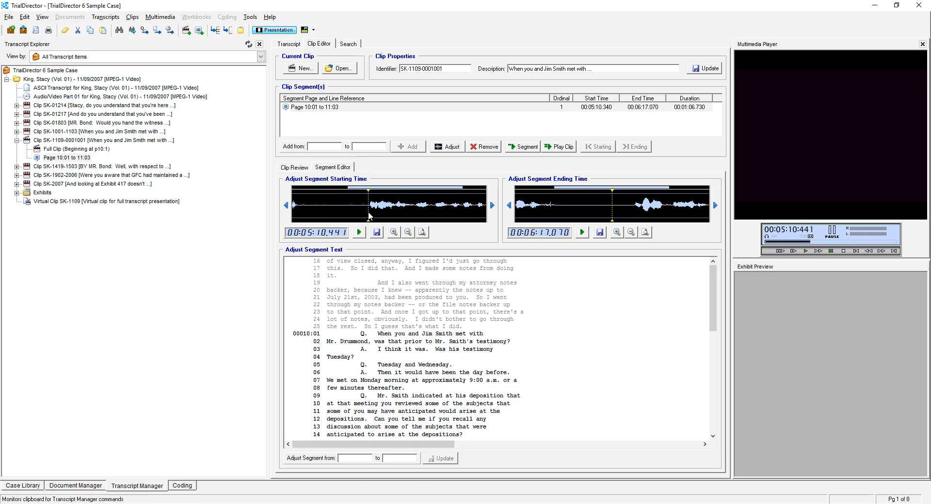
pyautogui.click(361, 216)
pyautogui.click(356, 218)
pyautogui.click(359, 233)
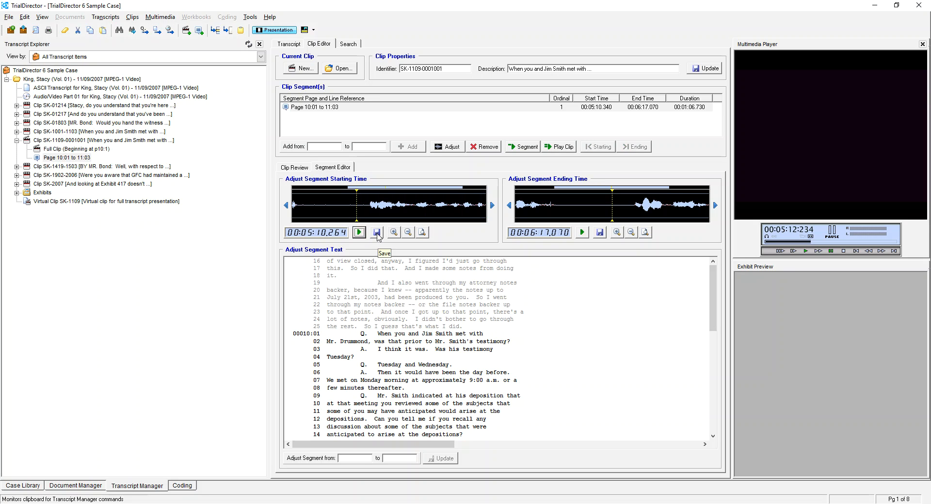
pyautogui.click(377, 233)
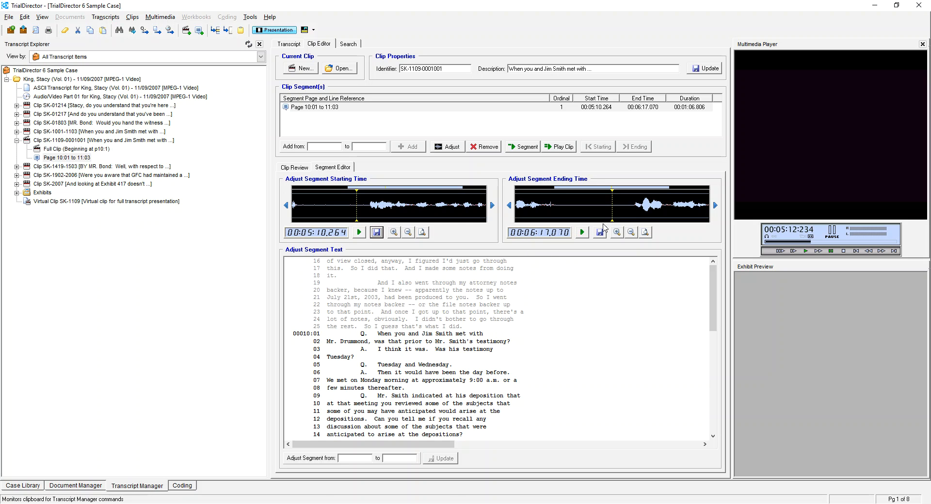
# Set the segment's ending time to 00:06:16.570 just after the last spoken words, preview the ending, and save it
pyautogui.click(606, 197)
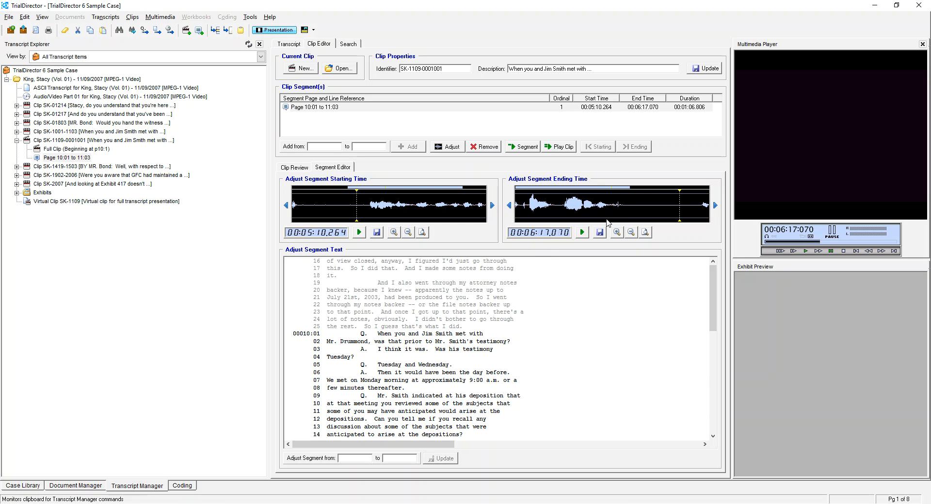
pyautogui.scroll(-8, 485, 339)
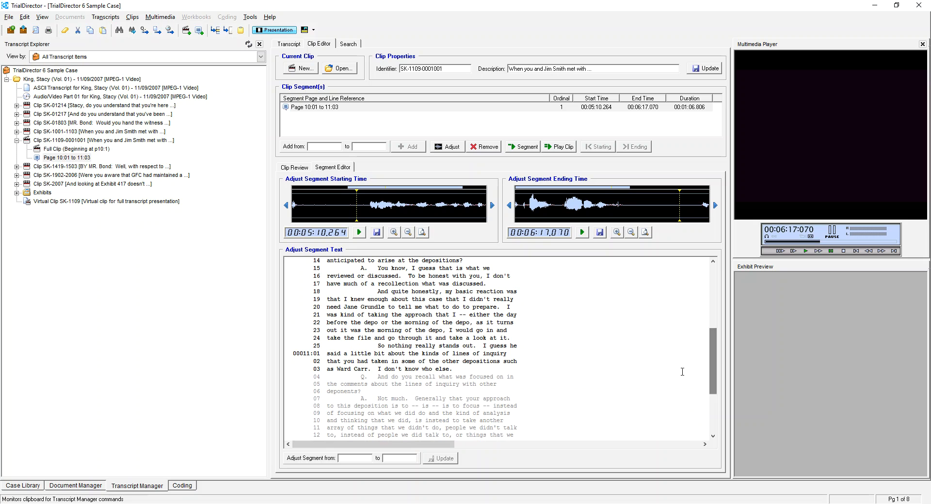
pyautogui.click(583, 232)
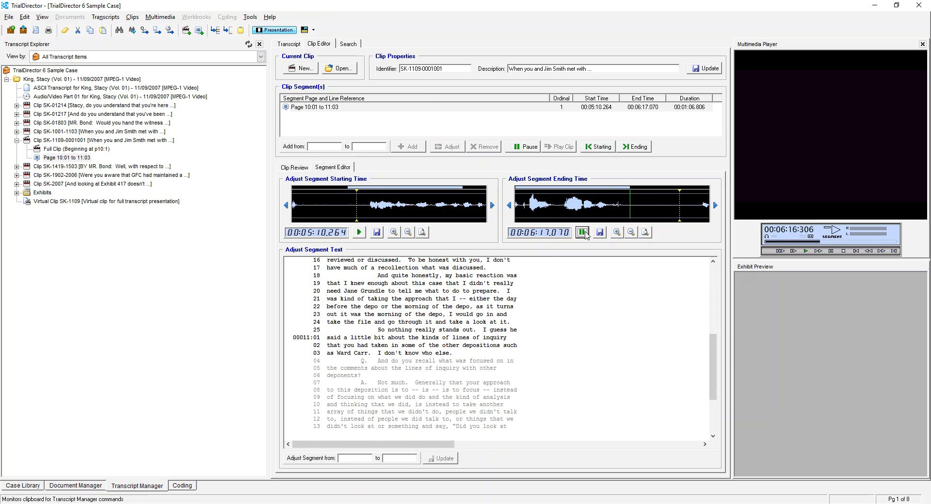
pyautogui.click(646, 212)
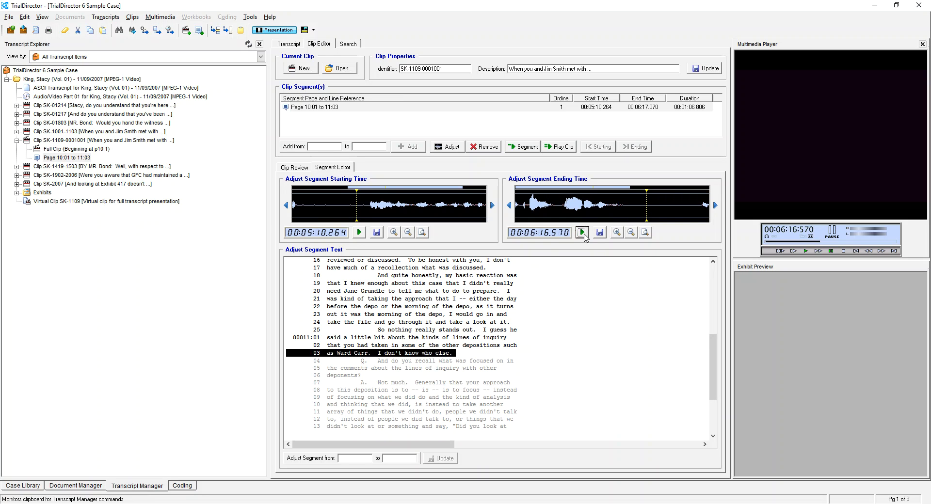
pyautogui.click(582, 232)
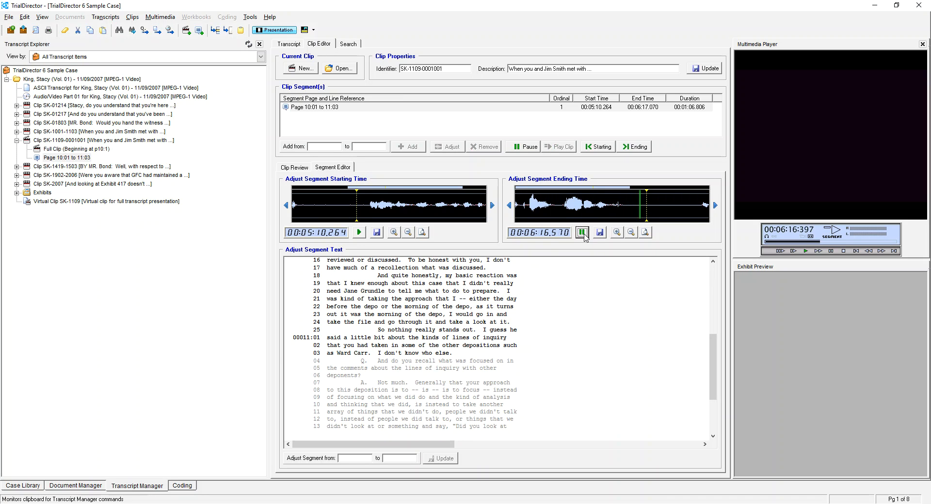
pyautogui.click(581, 232)
pyautogui.click(599, 233)
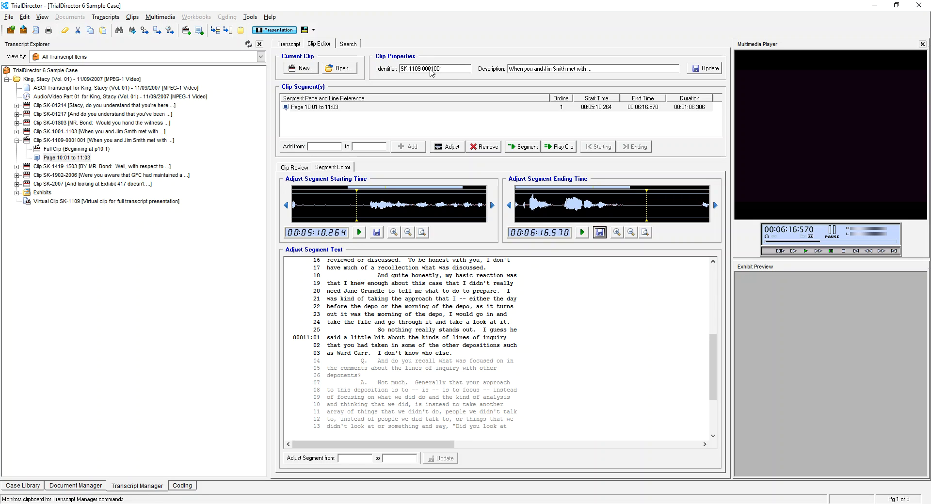
# Change the clip's identifier to SK-001 and its description to 10:01-11:03, and update the clip properties
pyautogui.doubleClick(453, 69)
pyautogui.write('SK-001')
pyautogui.click(610, 69)
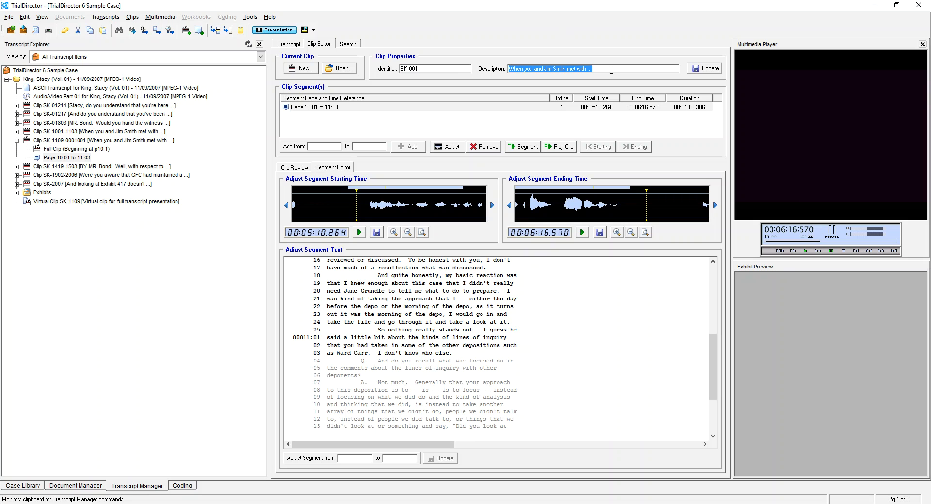
pyautogui.write('10')
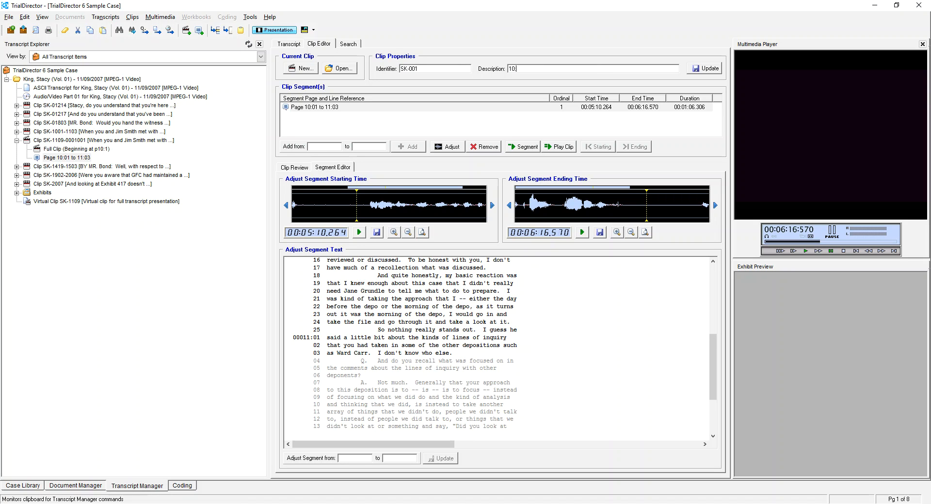
pyautogui.write(':01-11:03')
pyautogui.click(700, 71)
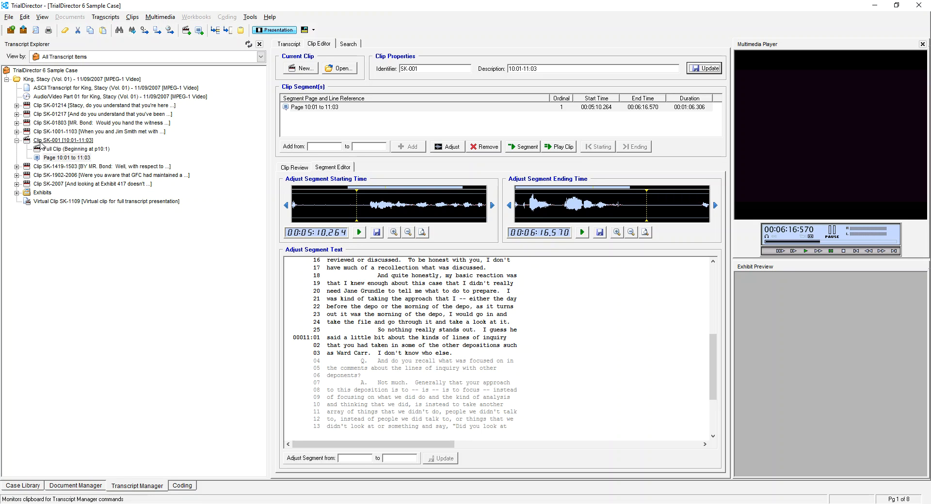
# Narrow the transcript explorer to give the clip editor more room, and collapse clip SK-001
pyautogui.click(50, 141)
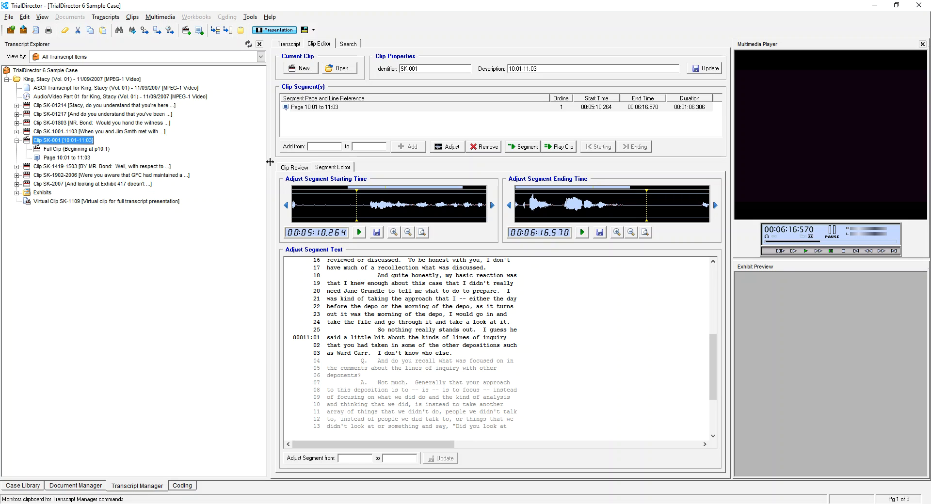
pyautogui.click(265, 161)
pyautogui.moveTo(265, 161); pyautogui.dragTo(196, 161)
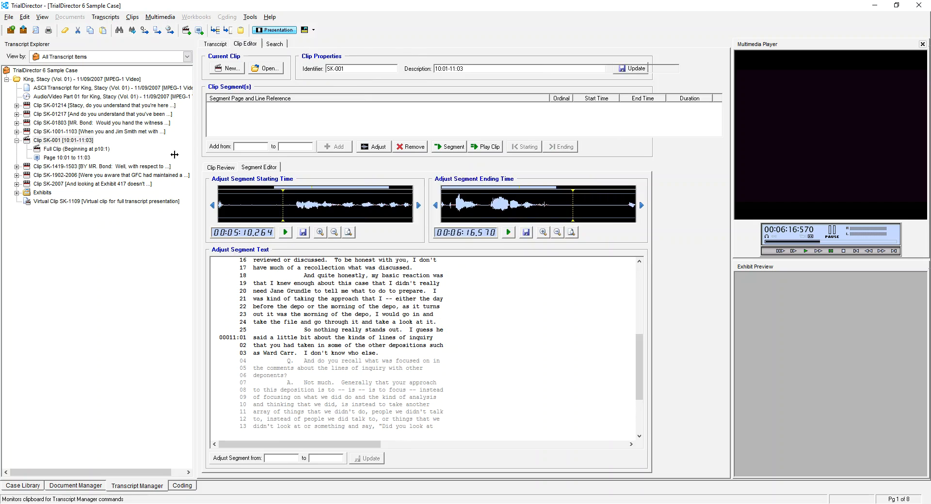
pyautogui.click(16, 140)
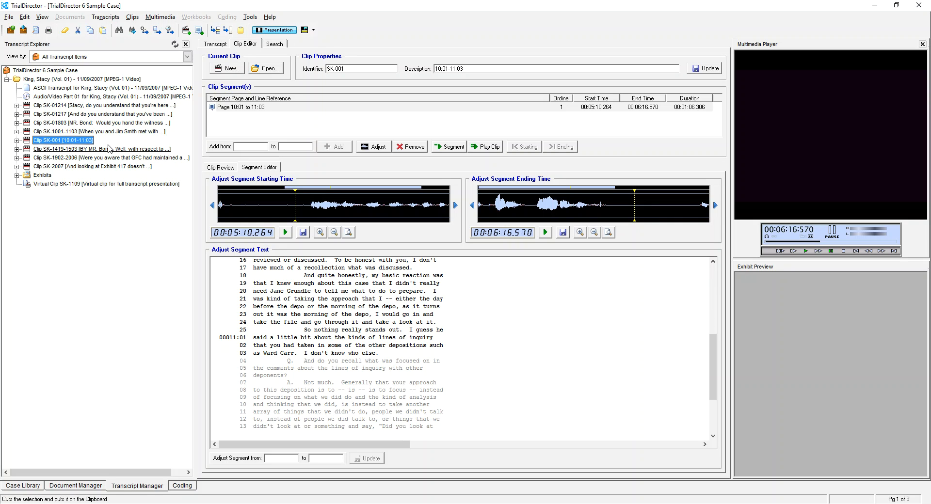
# Open and close the presentation preferences, and launch Presentation mode with clip SK-001 selected
pyautogui.click(41, 16)
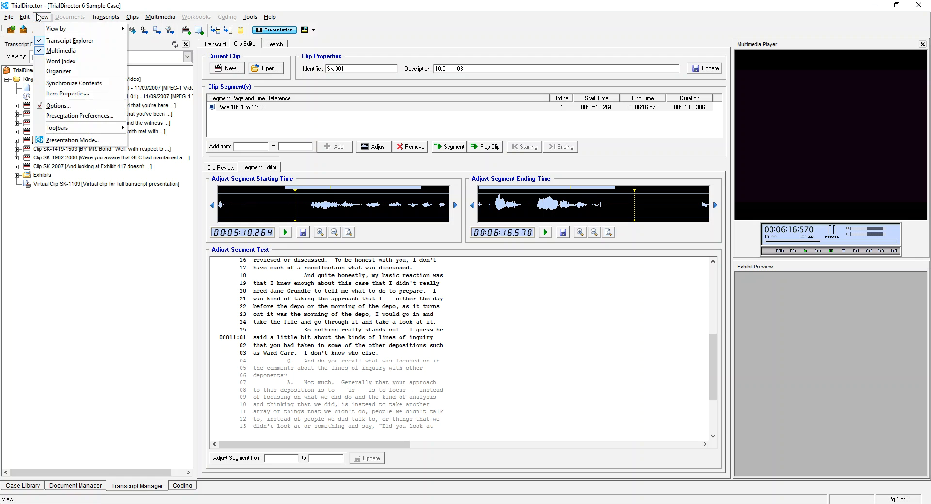
pyautogui.click(87, 117)
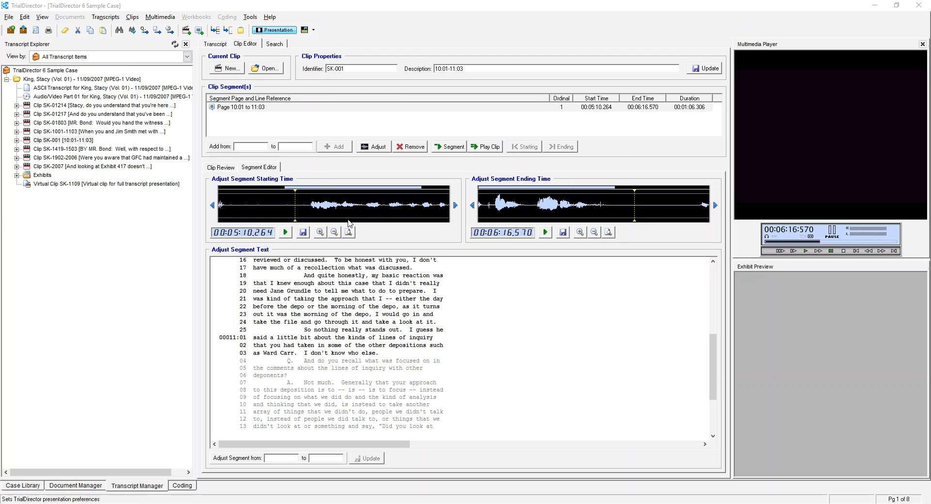
pyautogui.click(557, 390)
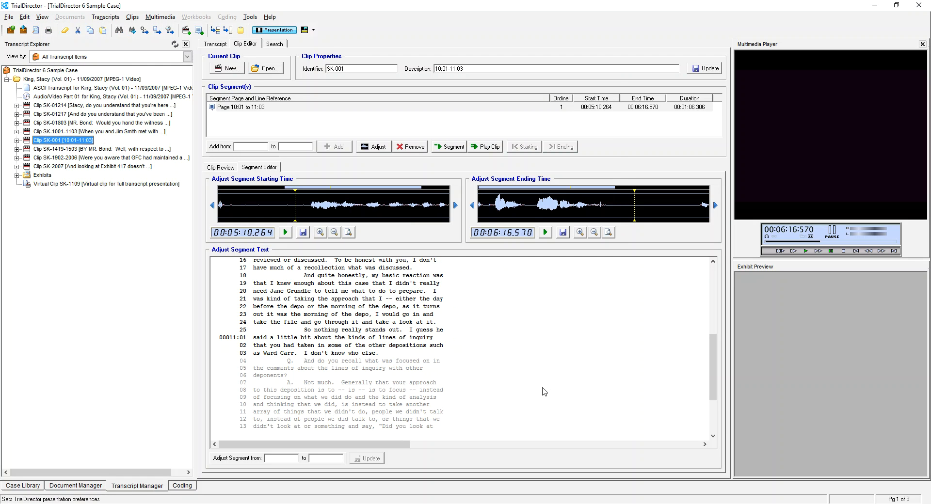
pyautogui.click(283, 29)
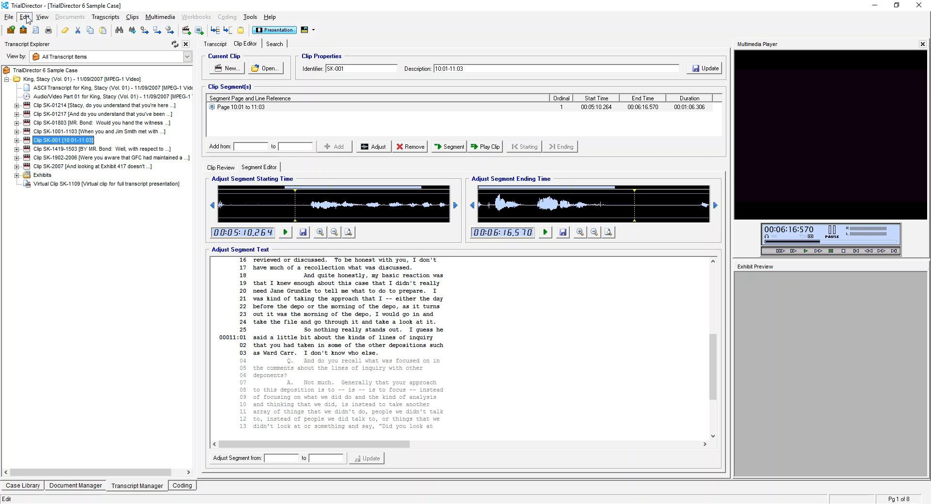
# Set the presentation preferences to display on the secondary monitor
pyautogui.click(25, 17)
pyautogui.moveTo(48, 114)
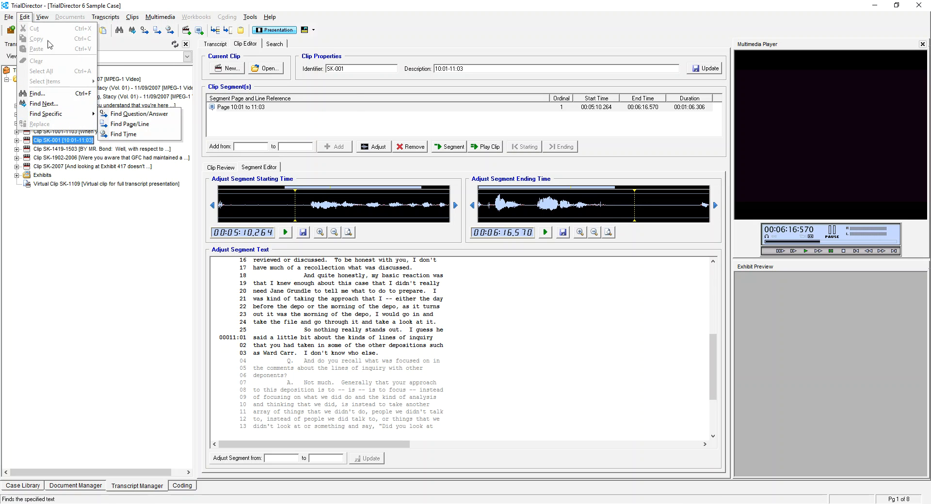
pyautogui.moveTo(42, 16)
pyautogui.click(65, 116)
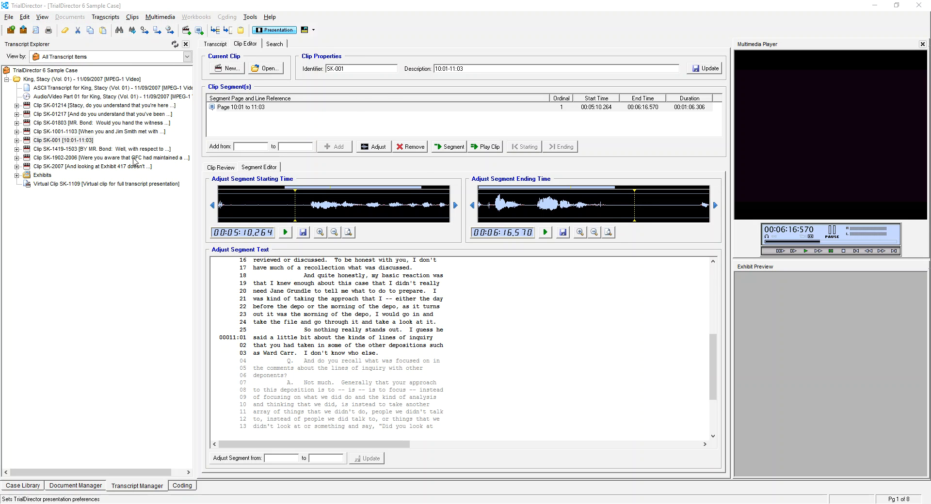
pyautogui.click(515, 270)
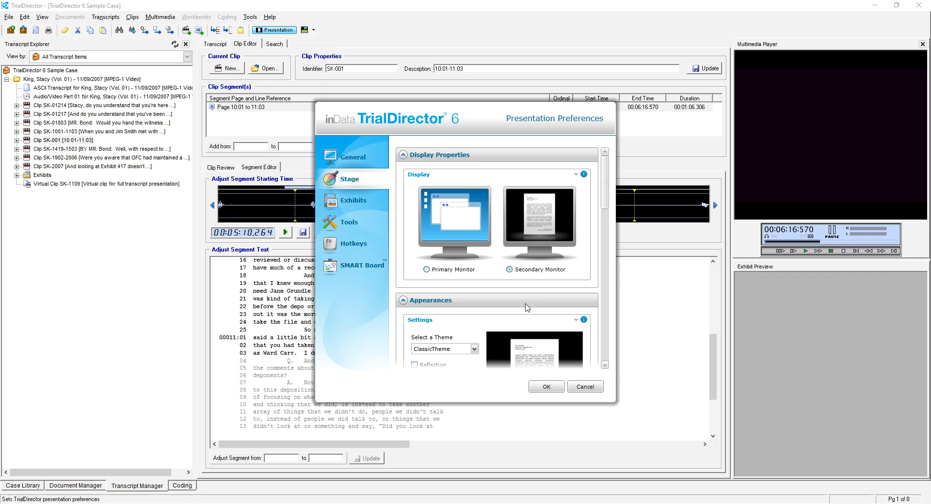
pyautogui.click(547, 387)
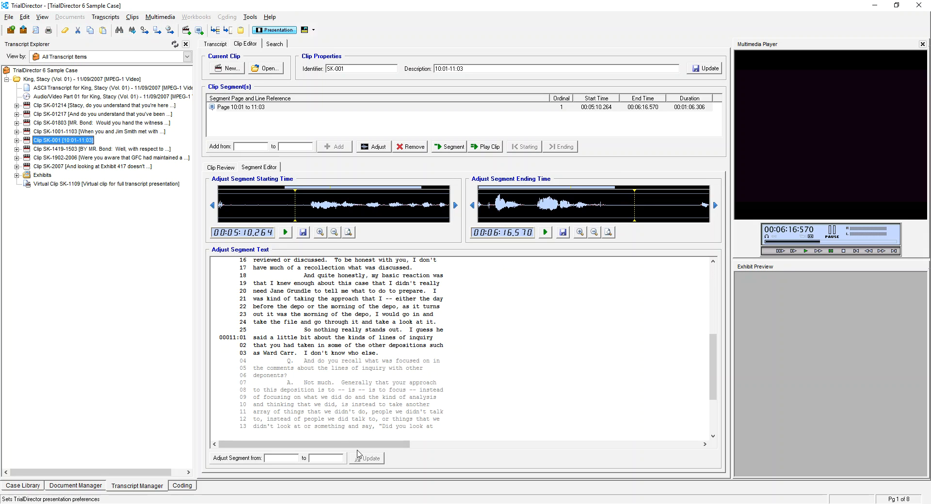
# Launch Presentation mode with clip SK-001, move the playback controller clear of the window's edge, and play the clip
pyautogui.click(259, 32)
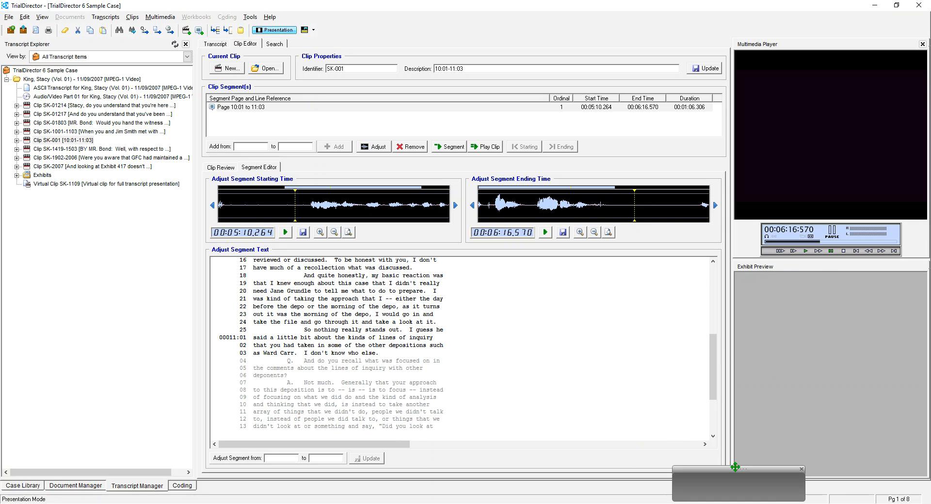
pyautogui.moveTo(734, 466); pyautogui.dragTo(702, 329)
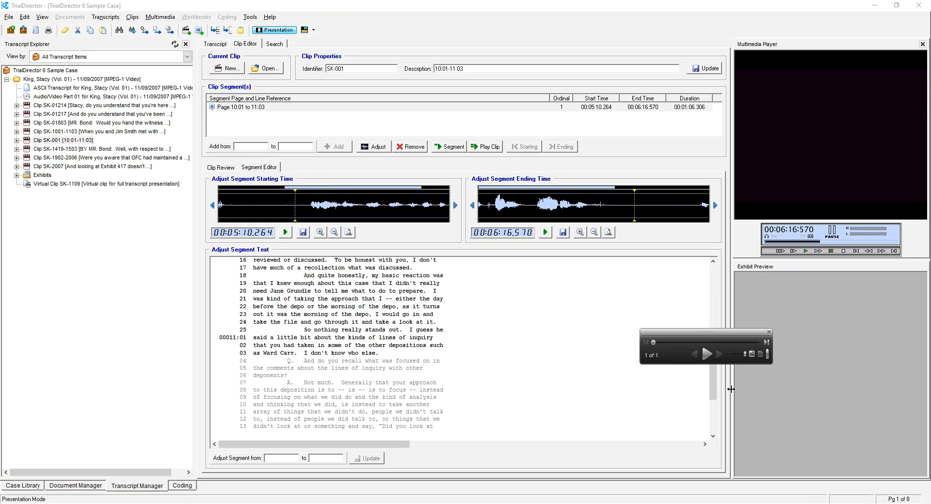
pyautogui.click(706, 354)
pyautogui.click(706, 355)
pyautogui.click(706, 354)
pyautogui.click(706, 354)
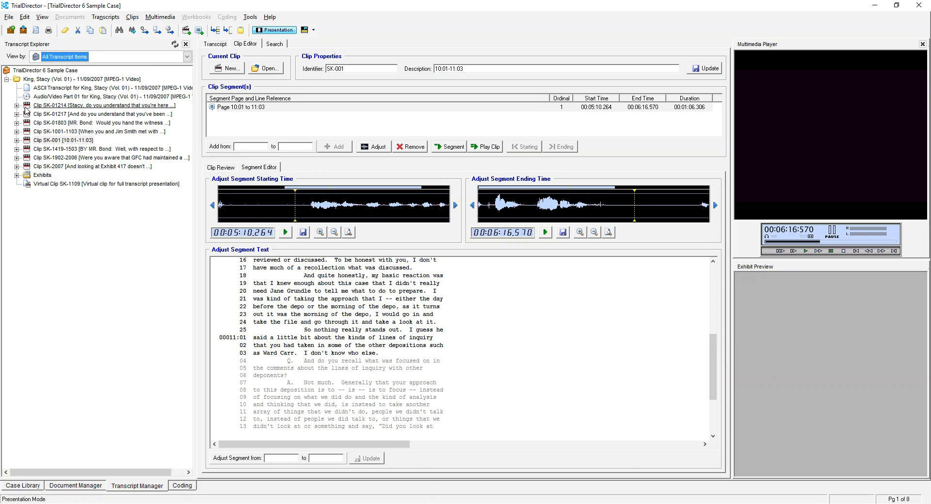
# Create a new clip from page 14 line 04 to line 18 of the deposition transcript
pyautogui.click(59, 88)
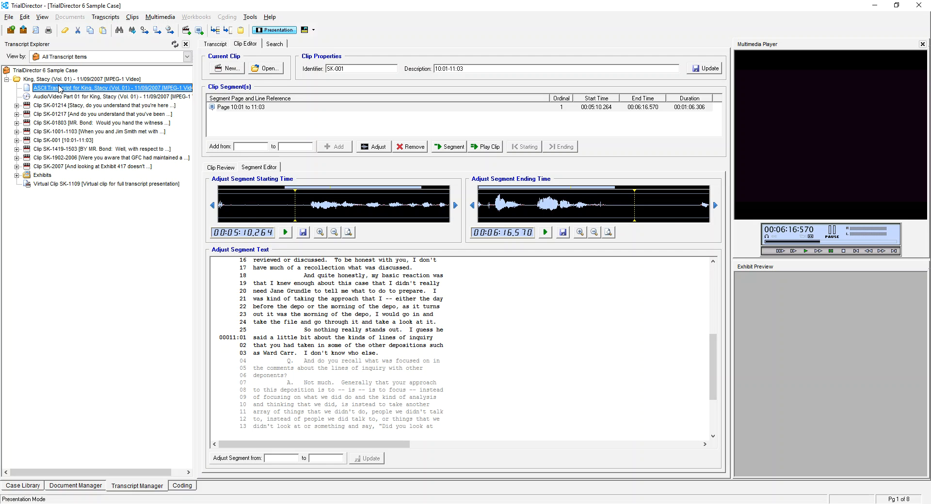
pyautogui.click(223, 47)
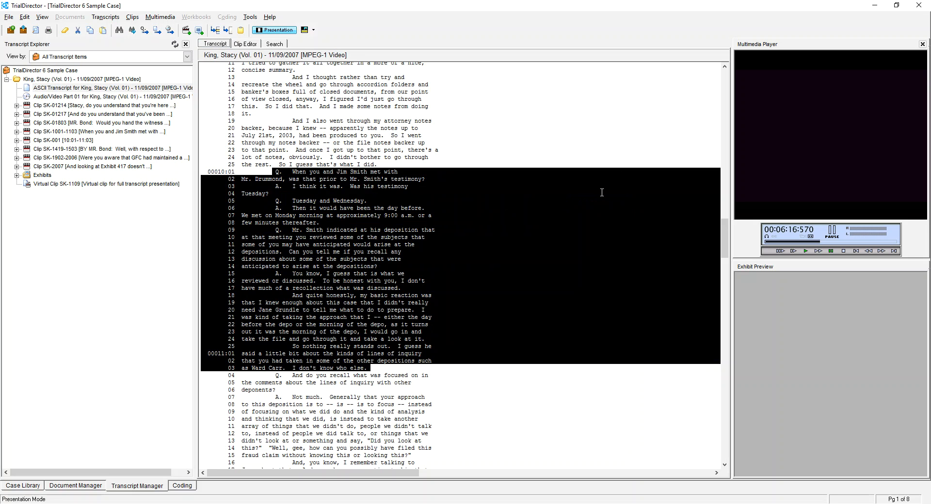
pyautogui.scroll(-2, 725, 262)
pyautogui.moveTo(725, 271); pyautogui.dragTo(725, 328)
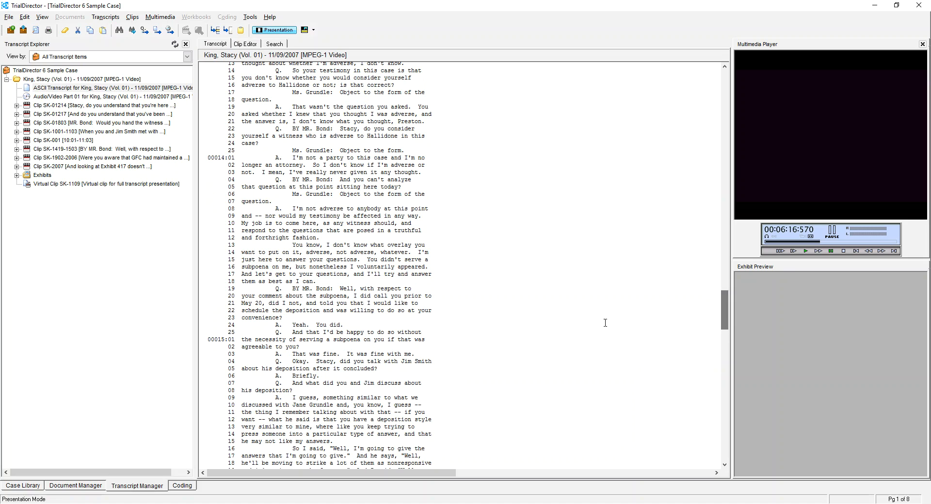
pyautogui.moveTo(293, 181); pyautogui.dragTo(381, 278)
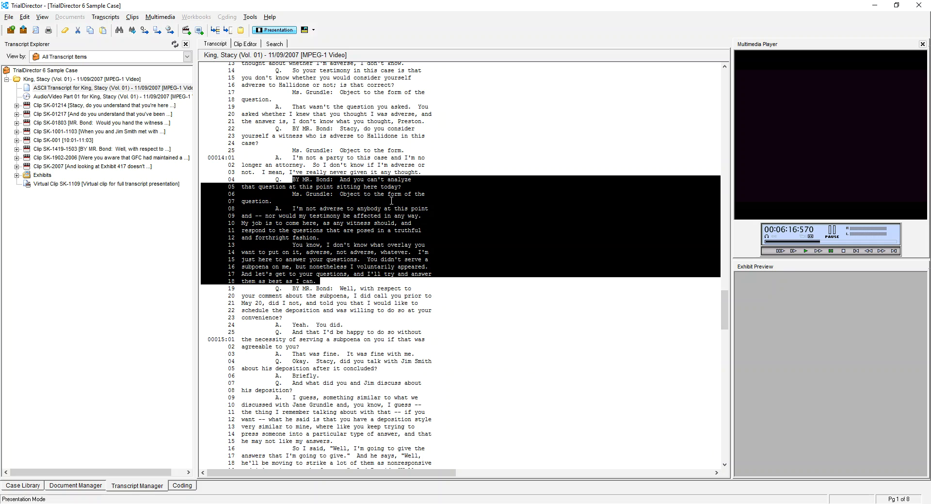
pyautogui.rightClick(367, 215)
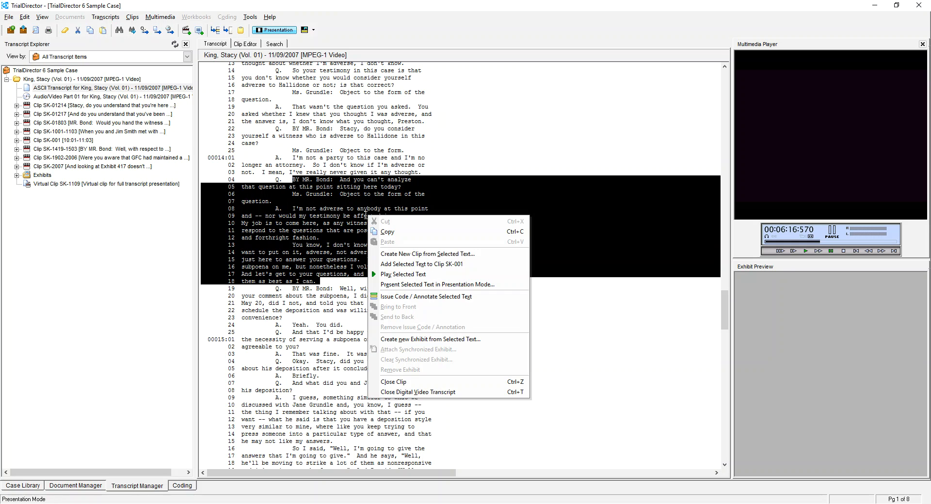
pyautogui.click(430, 255)
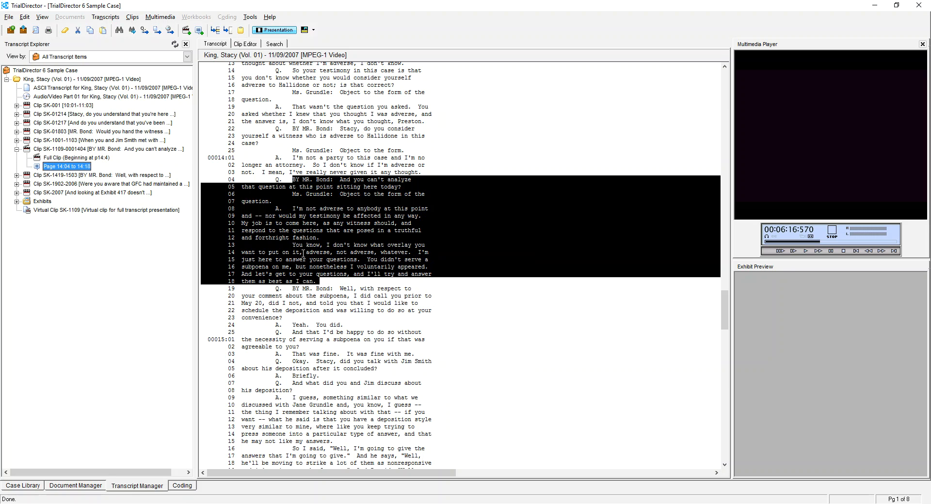
# Open the 14:04 to 14:18 segment for adjustment, set its starting time to 00:08:58.742, preview the start, and save it
pyautogui.click(248, 44)
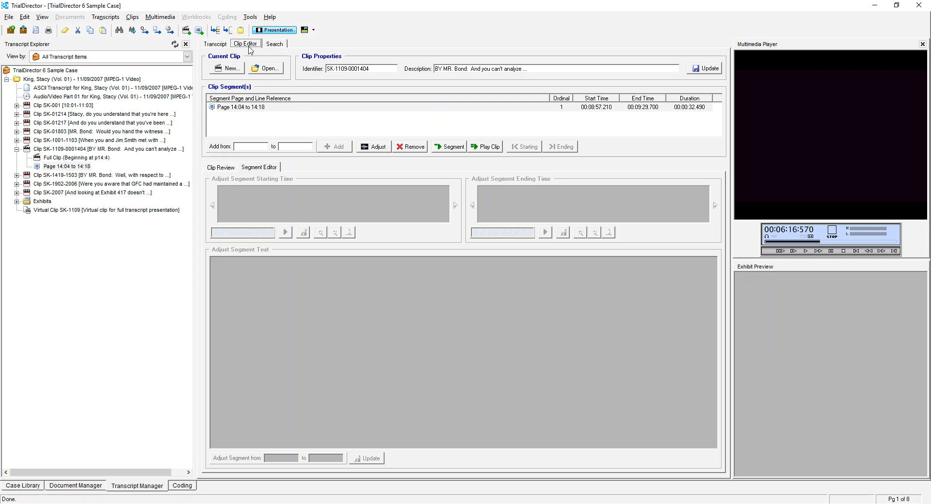
pyautogui.click(251, 111)
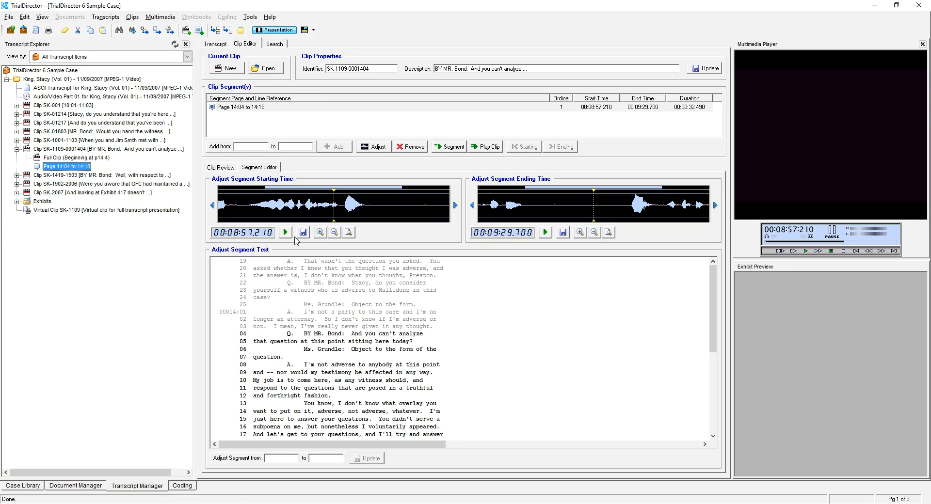
pyautogui.click(286, 232)
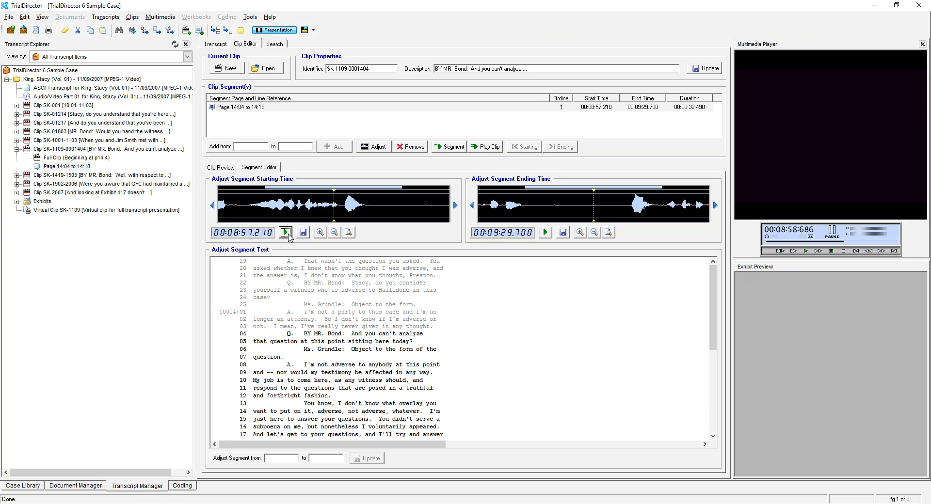
pyautogui.click(341, 212)
pyautogui.click(286, 232)
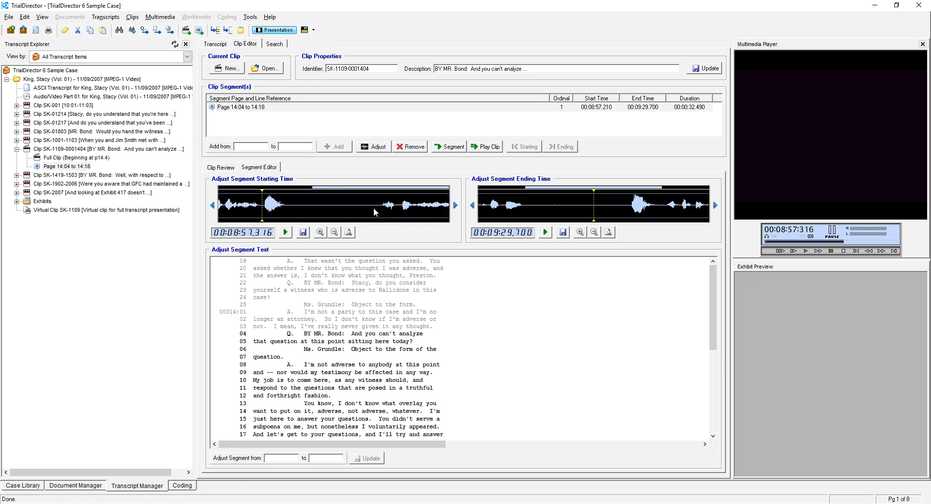
pyautogui.click(374, 211)
pyautogui.click(285, 233)
pyautogui.click(286, 232)
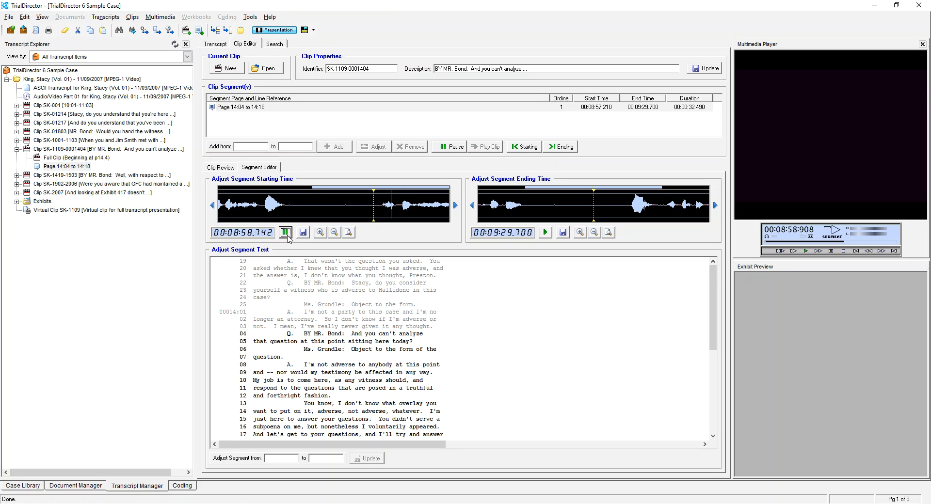
pyautogui.click(286, 233)
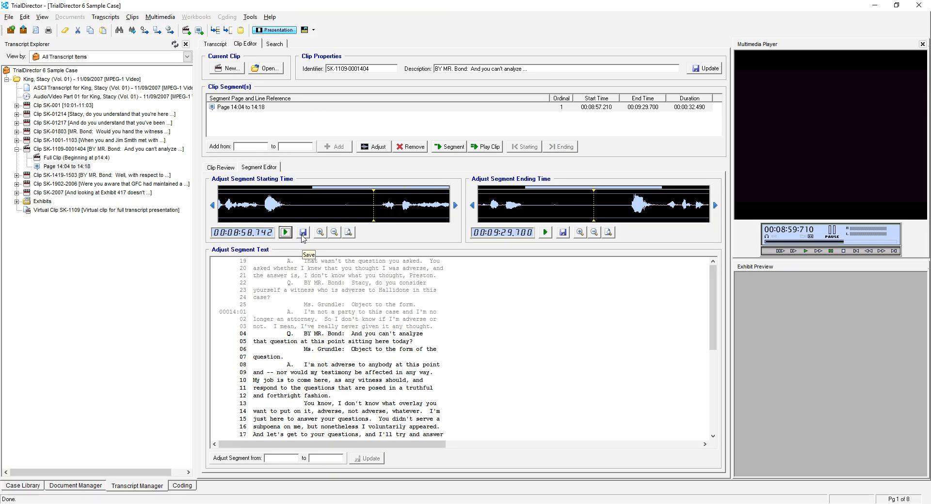
pyautogui.click(303, 233)
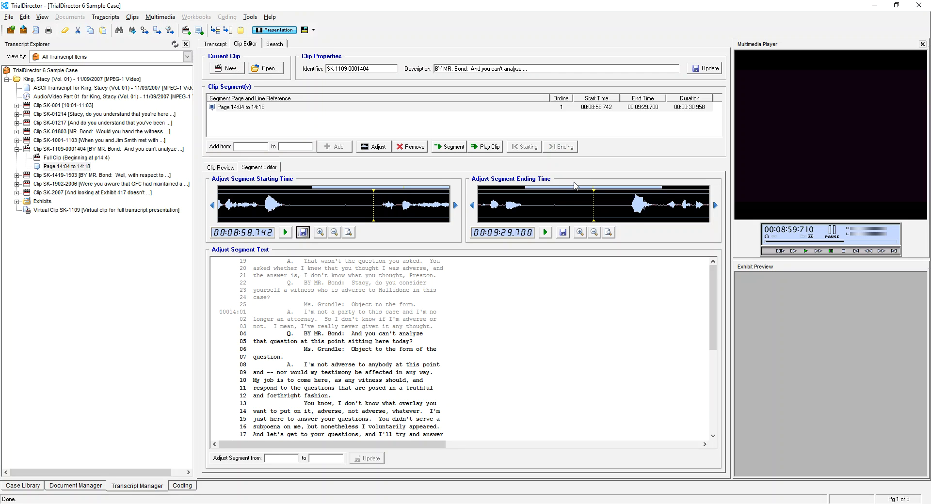
# Set the segment's ending time to 00:09:28.931, preview the ending, and save it
pyautogui.moveTo(573, 188); pyautogui.dragTo(507, 192)
pyautogui.click(614, 212)
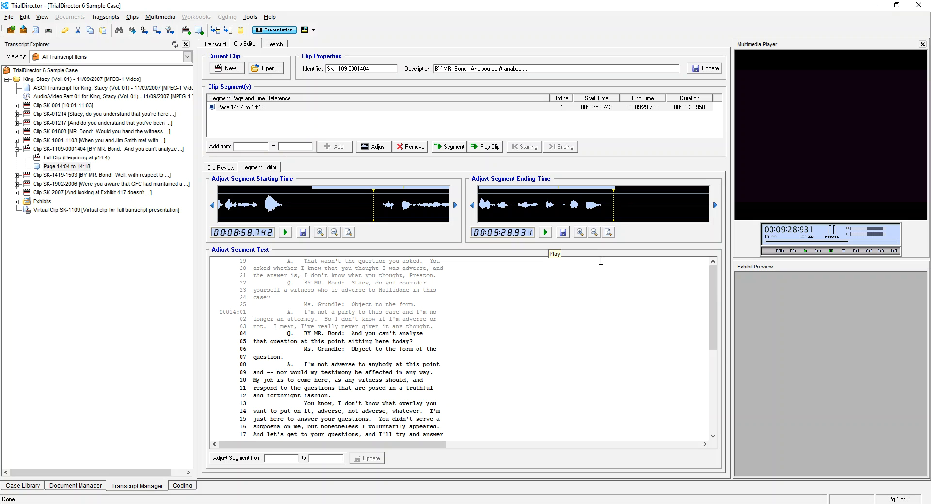
pyautogui.scroll(-4, 716, 300)
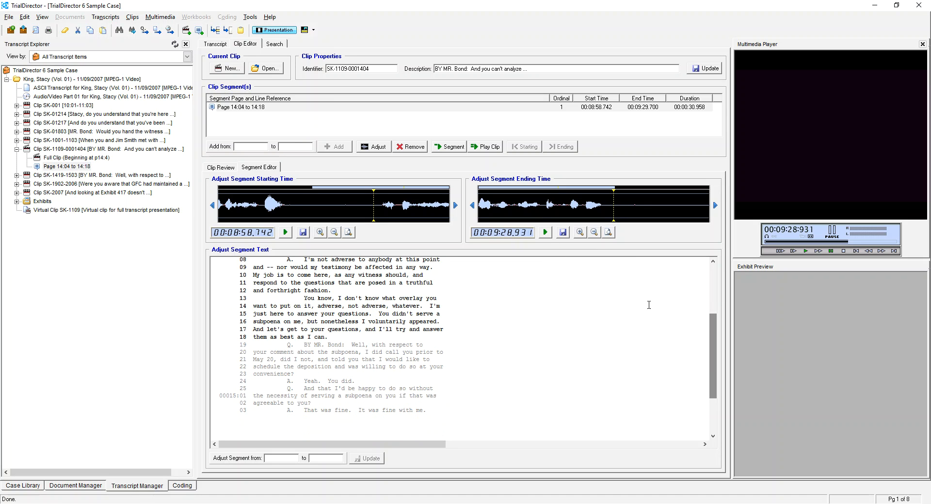
pyautogui.click(545, 232)
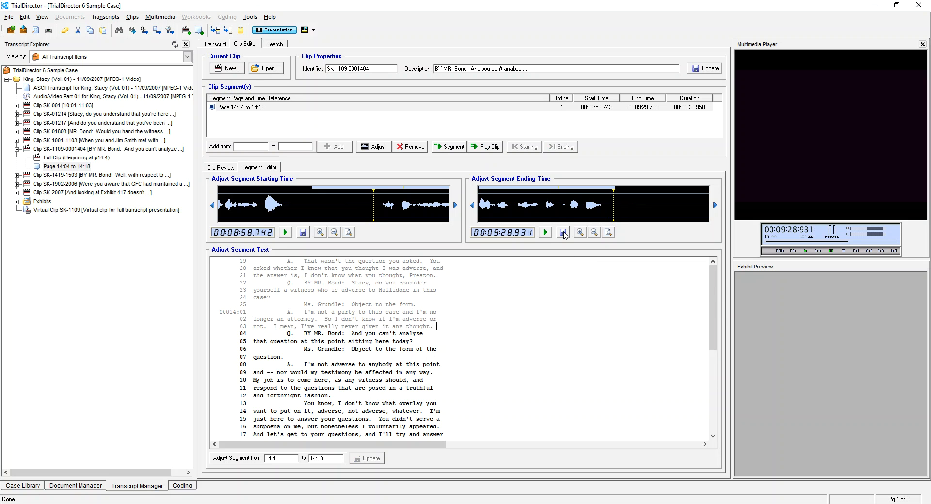
pyautogui.click(545, 233)
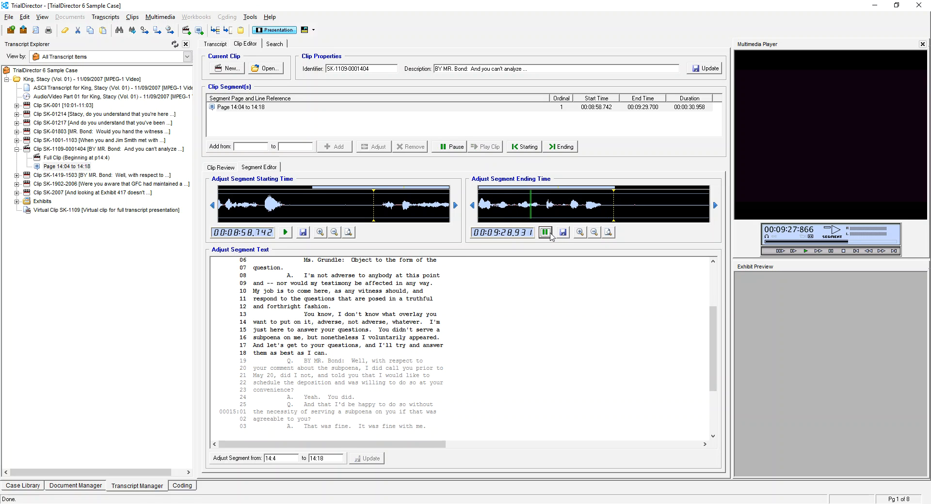
pyautogui.click(563, 233)
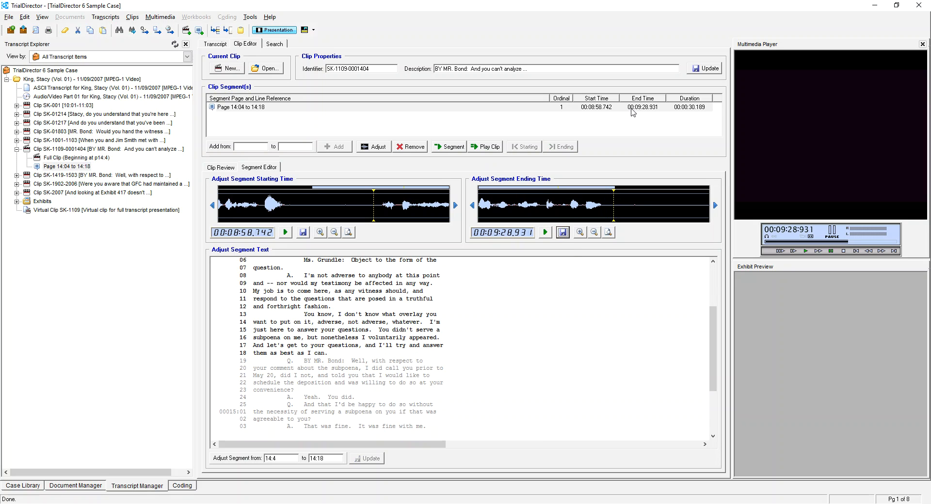
# Change the new clip's identifier to SK-002 and its description to 14:04-14:18, and update the clip properties
pyautogui.doubleClick(370, 68)
pyautogui.moveTo(370, 68); pyautogui.dragTo(258, 71)
pyautogui.write('SK-002')
pyautogui.click(563, 69)
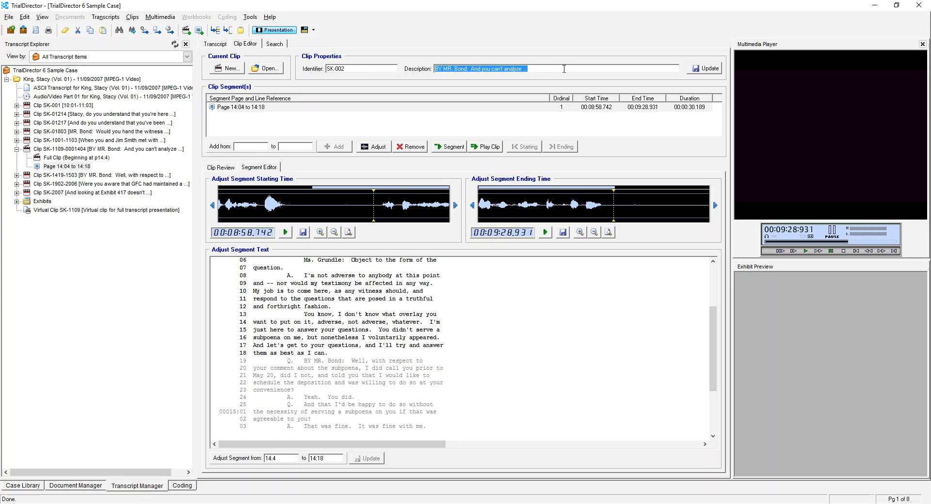
pyautogui.write('14:04')
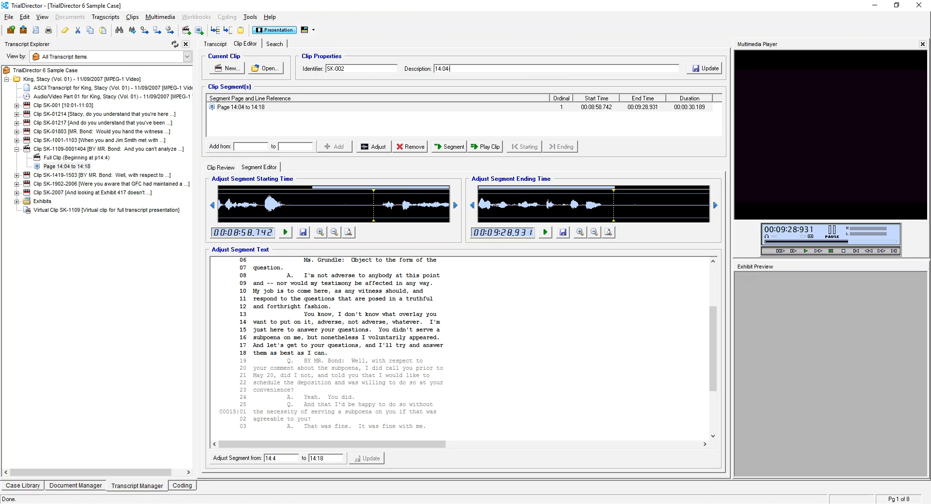
pyautogui.write('-14:18')
pyautogui.click(694, 71)
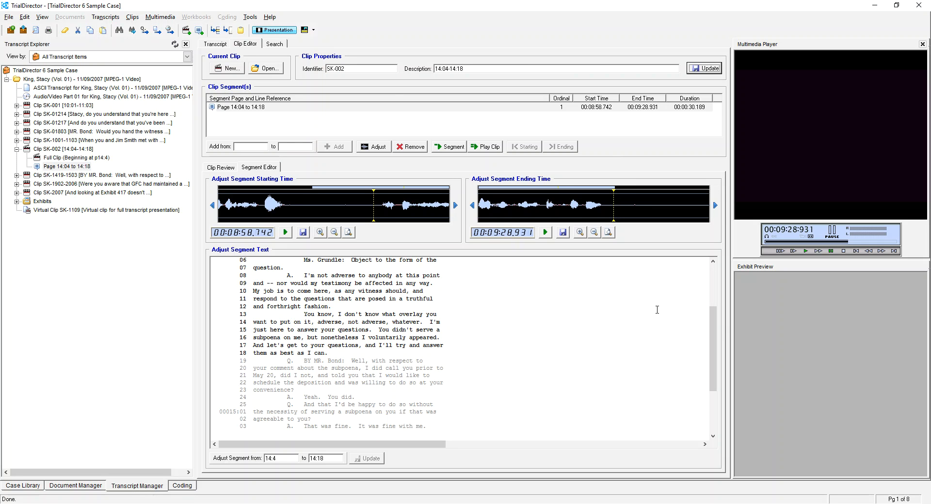
# Select the attorney's objection at 14:06 to 14:07 in the segment text
pyautogui.moveTo(715, 324); pyautogui.dragTo(716, 281)
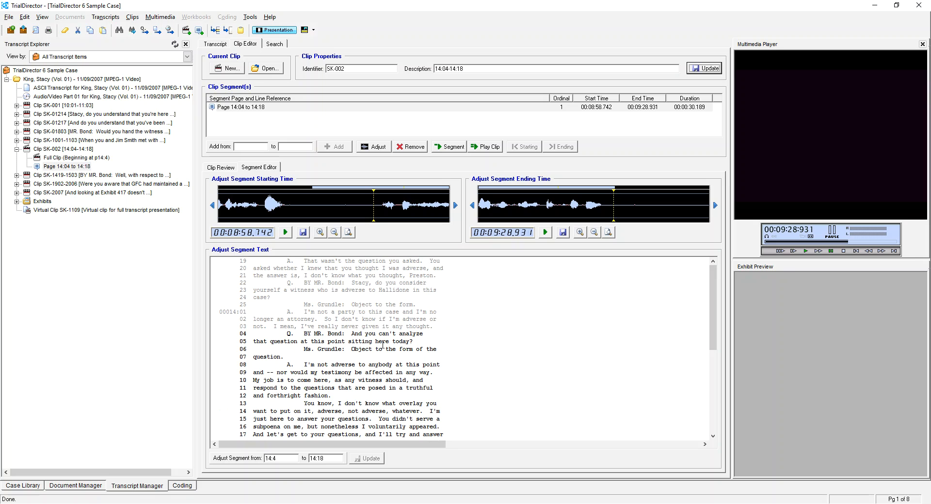
pyautogui.moveTo(307, 347); pyautogui.dragTo(433, 355)
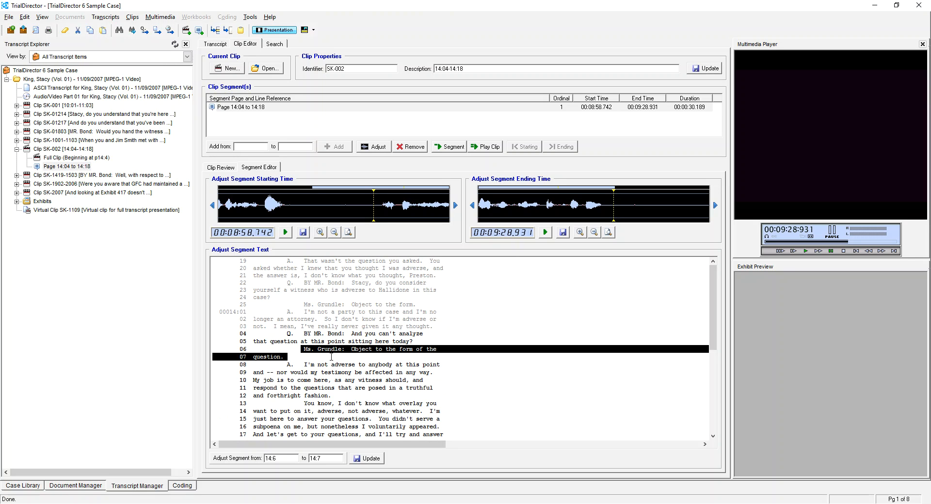